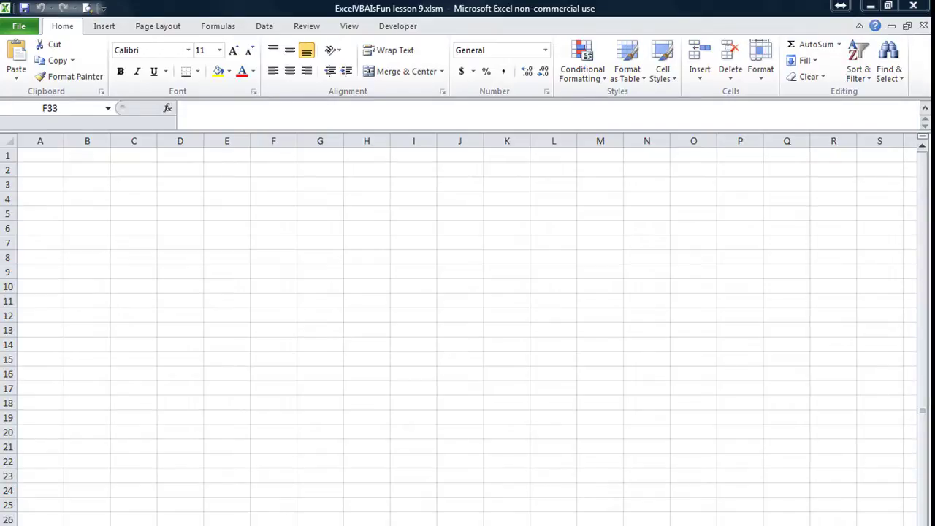
# Enter the date 2/1/2013 in cell D3.
pyautogui.click(263, 474)
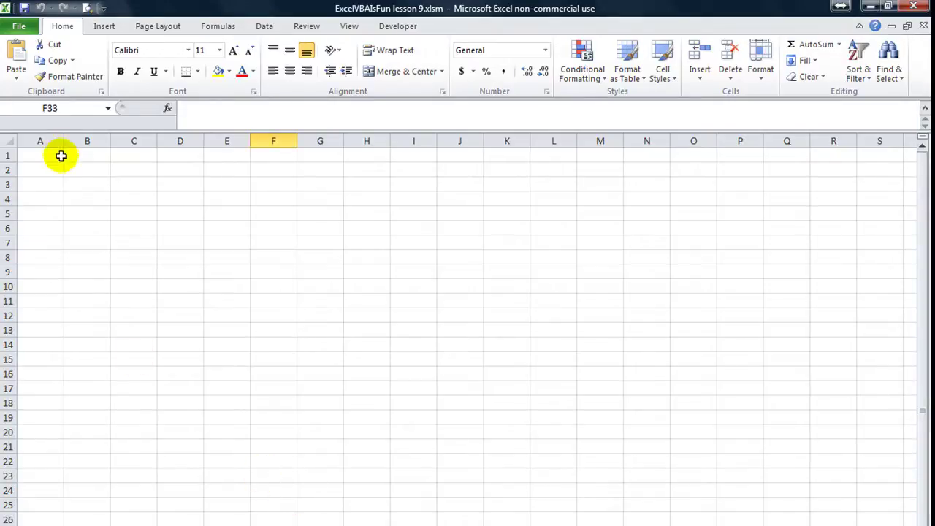
pyautogui.keyDown('ctrl'); pyautogui.scroll(6, 80, 244); pyautogui.keyUp('ctrl')
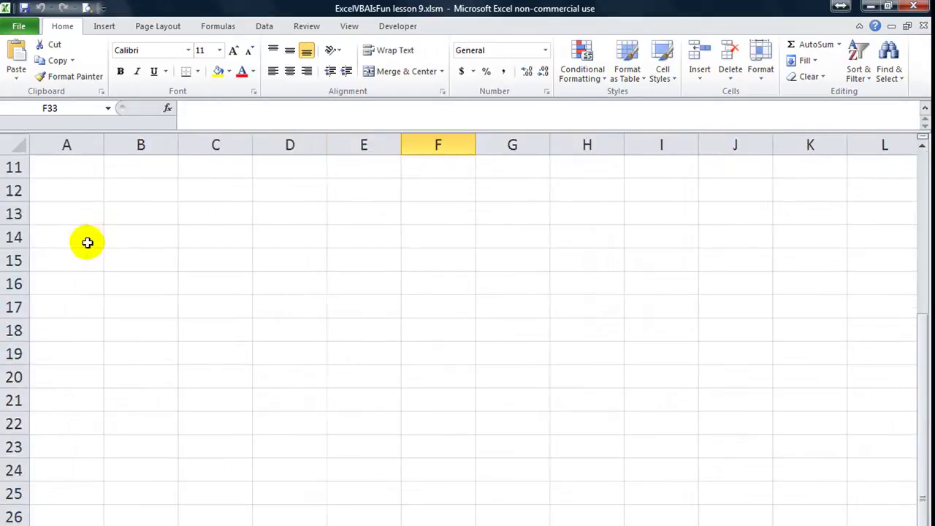
pyautogui.scroll(-1, 115, 317)
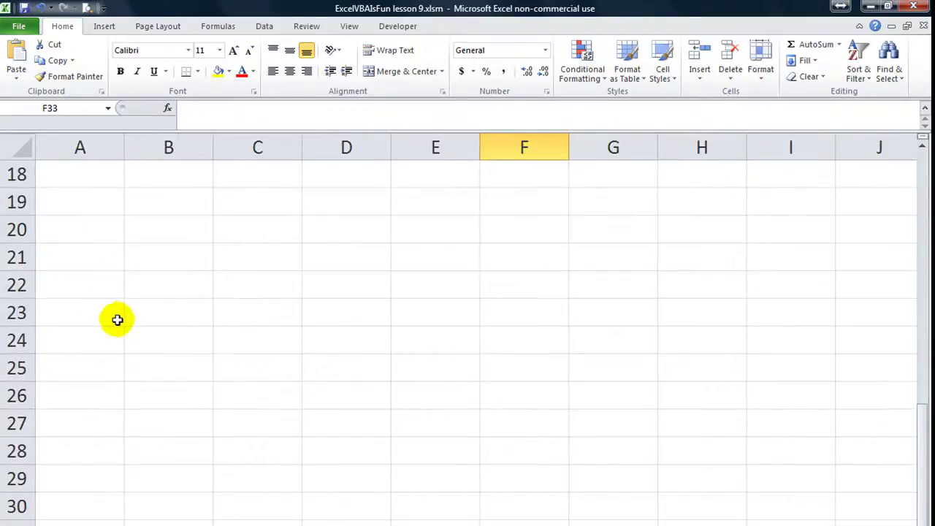
pyautogui.scroll(6, 117, 319)
pyautogui.click(121, 302)
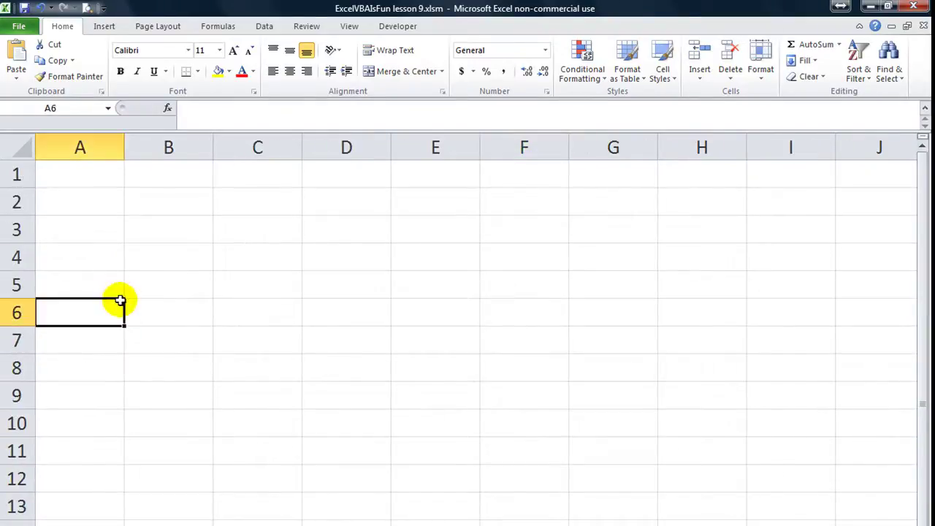
pyautogui.click(98, 168)
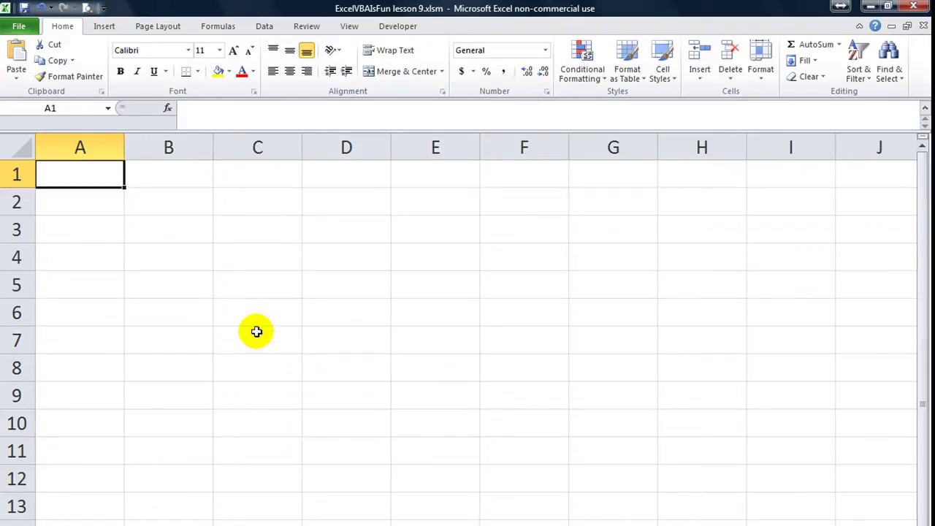
pyautogui.click(334, 237)
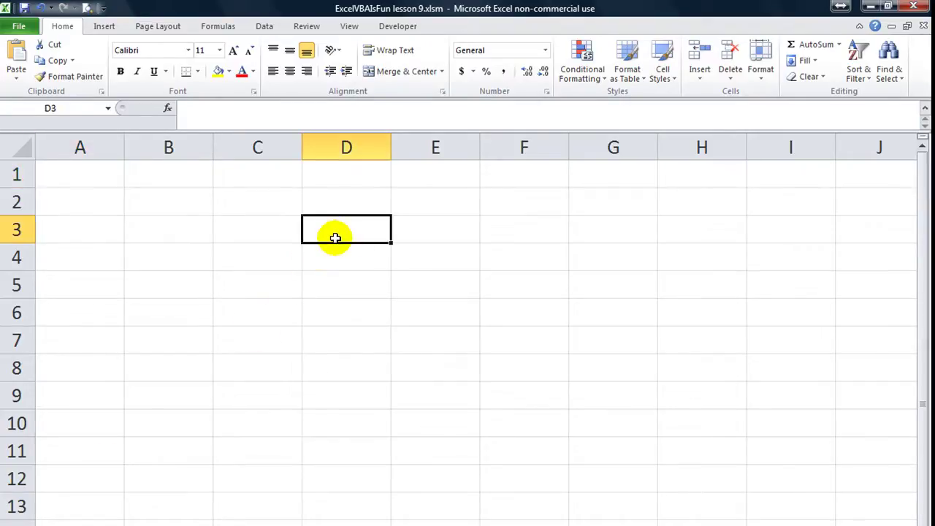
pyautogui.write('2/1/')
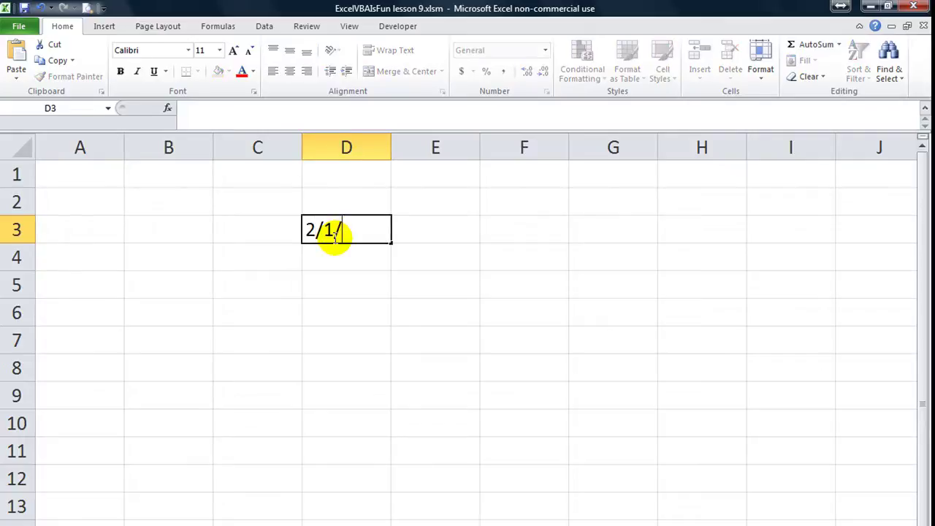
pyautogui.write('2013')
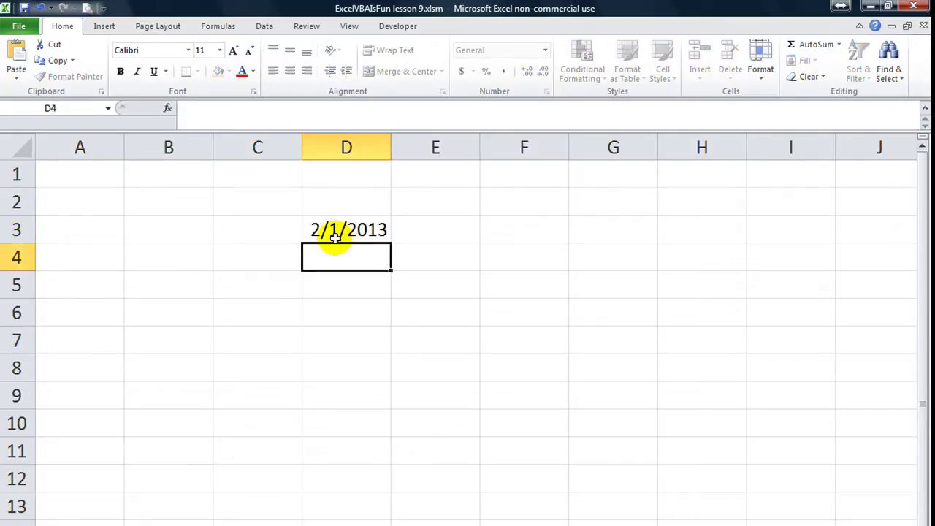
pyautogui.press('Return')
# Widen column D slightly to give the date more room.
pyautogui.click(334, 242)
pyautogui.moveTo(396, 146); pyautogui.dragTo(401, 146)
pyautogui.click(382, 306)
pyautogui.click(325, 255)
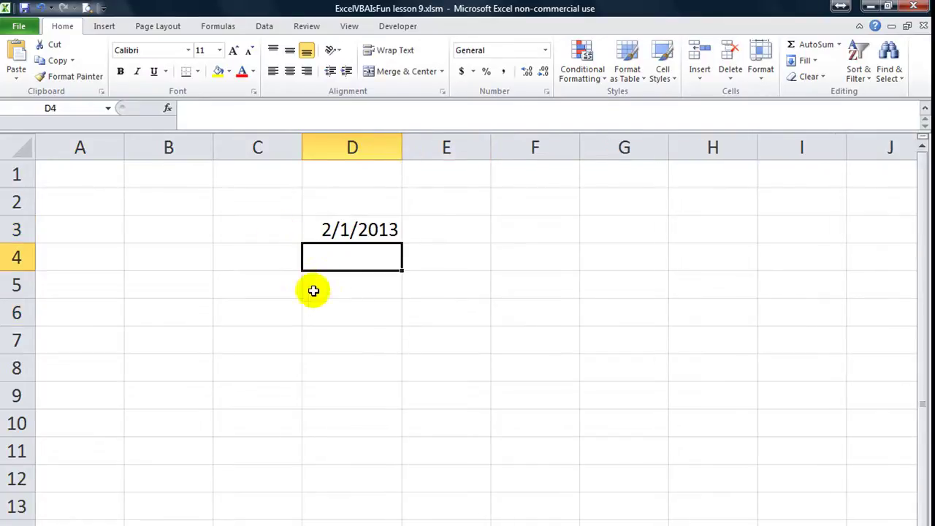
# Label cell C5 "Ppd Start" and cell E5 "Ppd End".
pyautogui.click(273, 285)
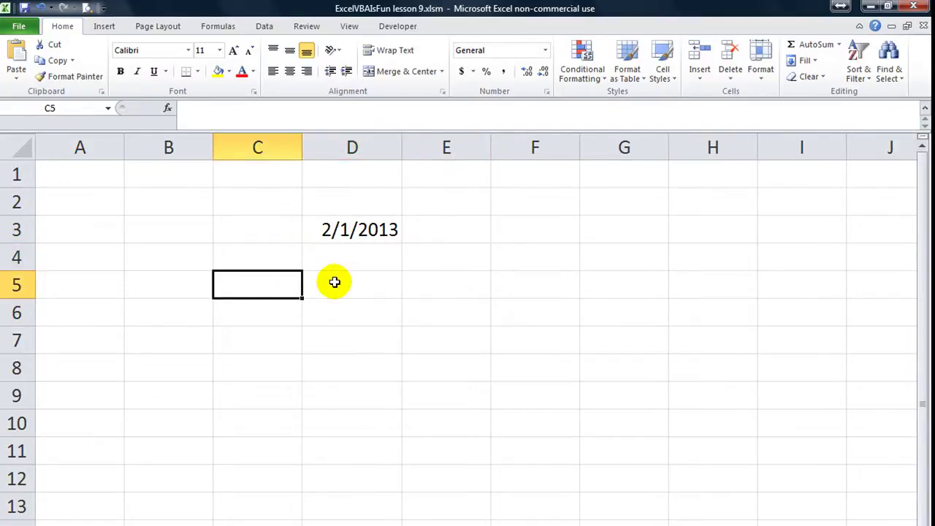
pyautogui.write('PP')
pyautogui.press('BackSpace')
pyautogui.write('[d')
pyautogui.press('BackSpace')
pyautogui.press('BackSpace')
pyautogui.write('pd Start')
pyautogui.press('Tab')
pyautogui.press('Tab')
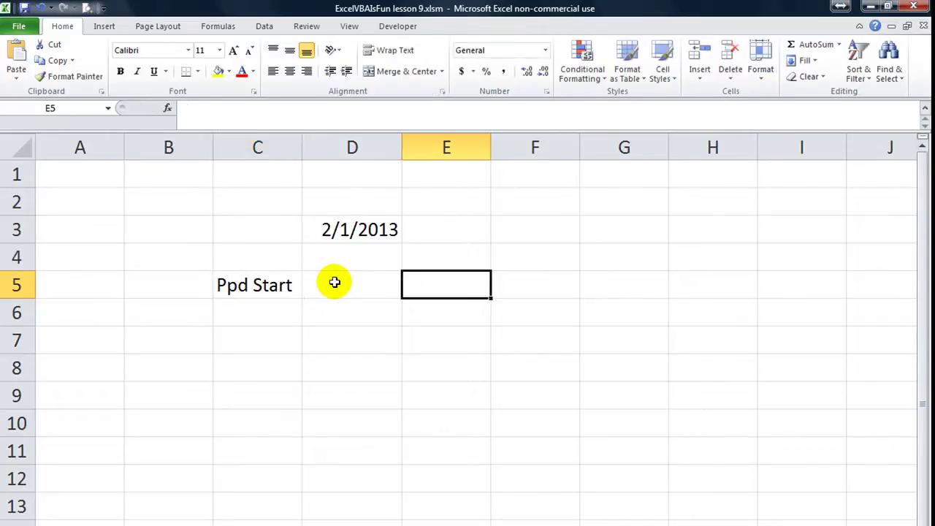
pyautogui.write('Ppd End')
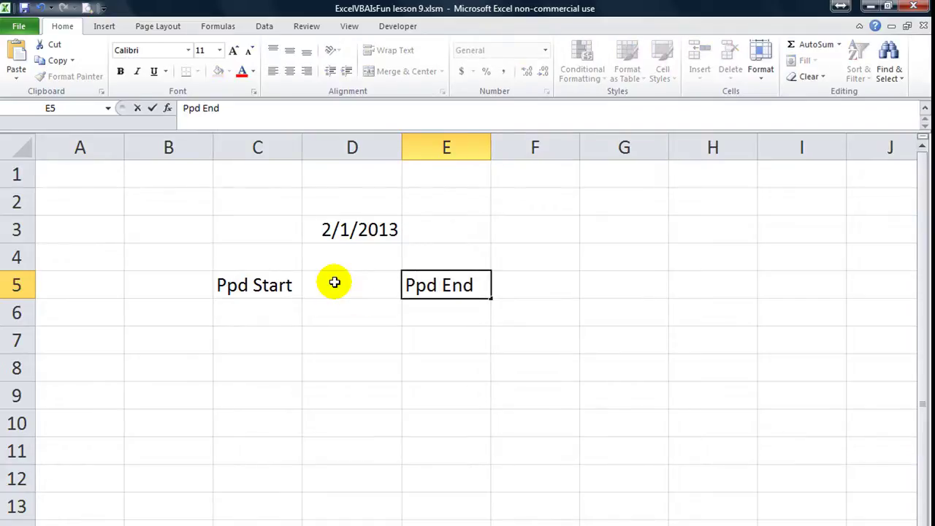
# Move the "Ppd Start" and "Ppd End" labels one column over, into cells D5 and F5.
pyautogui.moveTo(425, 362); pyautogui.dragTo(430, 340)
pyautogui.click(378, 235)
pyautogui.moveTo(254, 289); pyautogui.dragTo(446, 296)
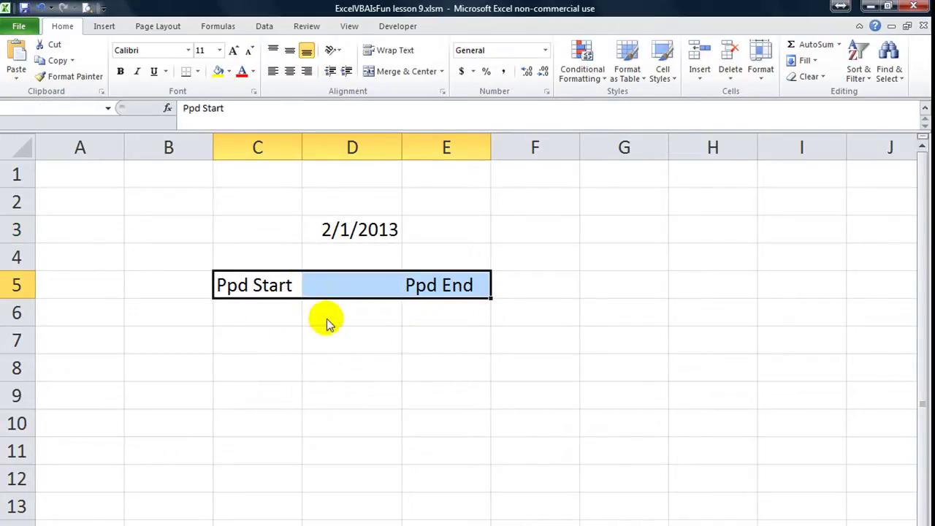
pyautogui.click(457, 403)
pyautogui.click(378, 388)
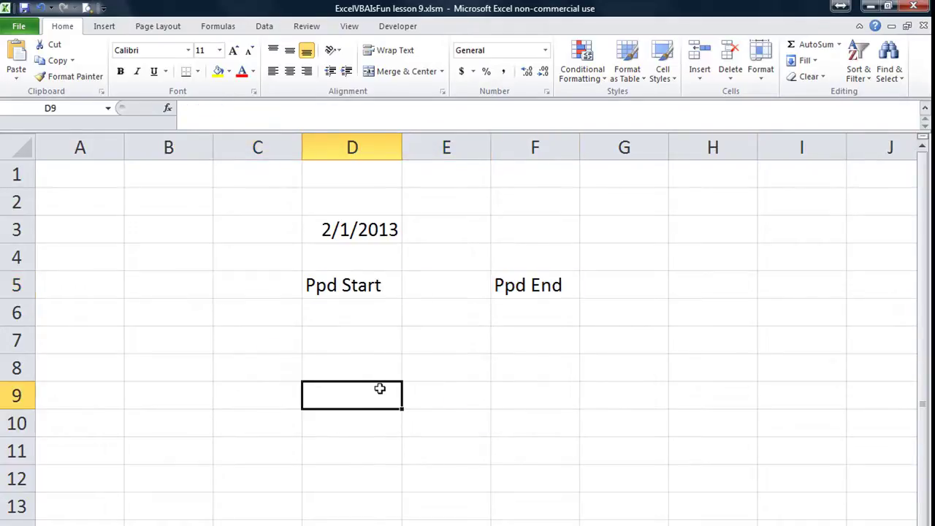
pyautogui.click(96, 202)
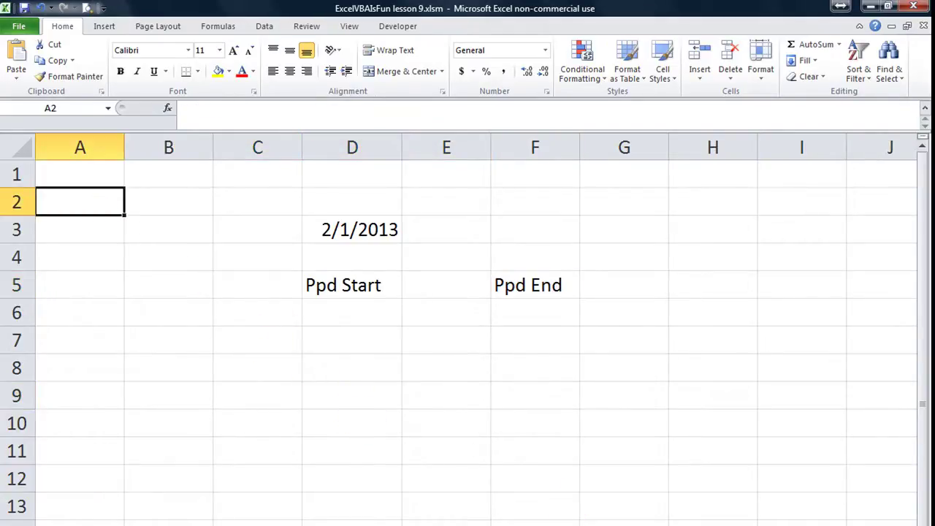
pyautogui.hotkey('alt', 'F11')
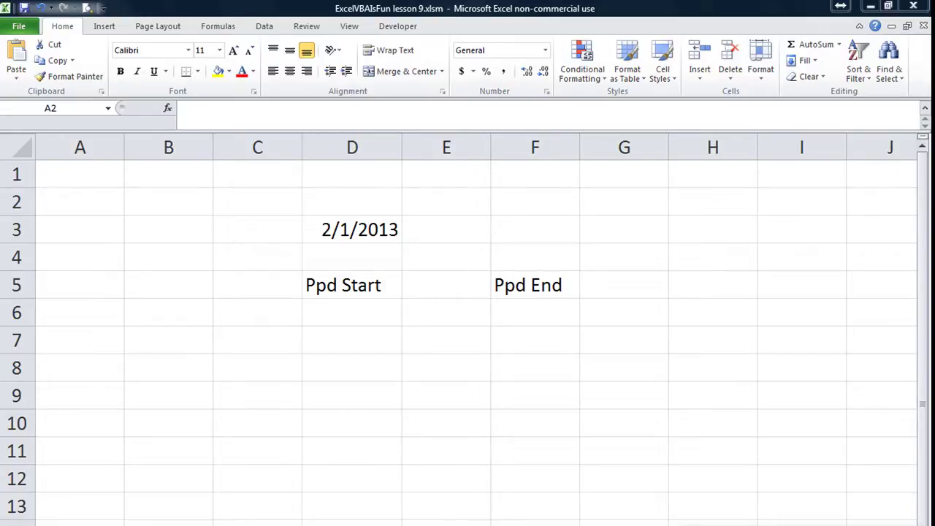
# Enter the date 3/23/2013 in cell A6.
pyautogui.click(78, 303)
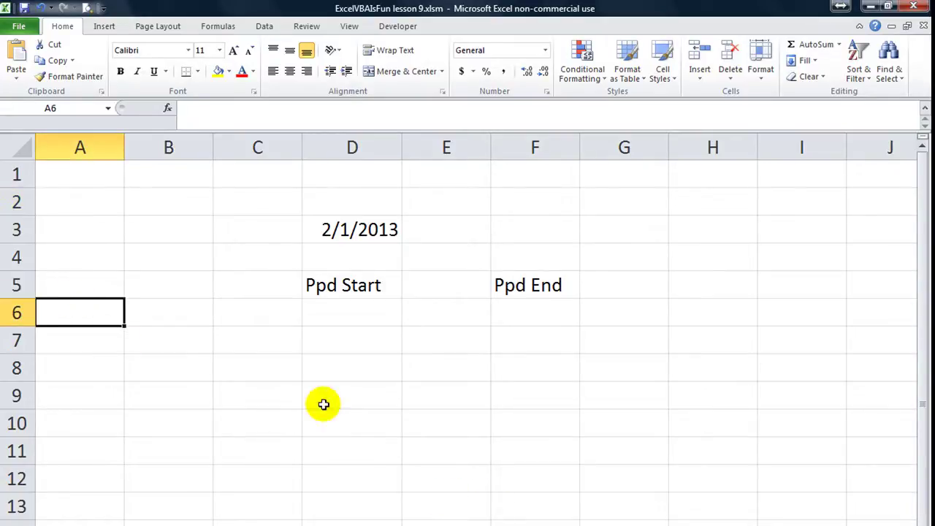
pyautogui.hotkey('alt', 'F11')
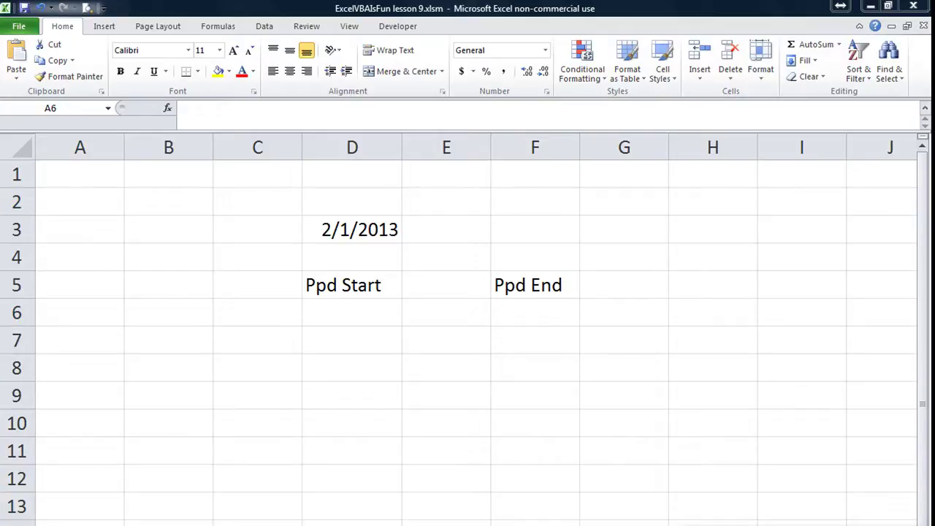
pyautogui.hotkey('alt', 'F11')
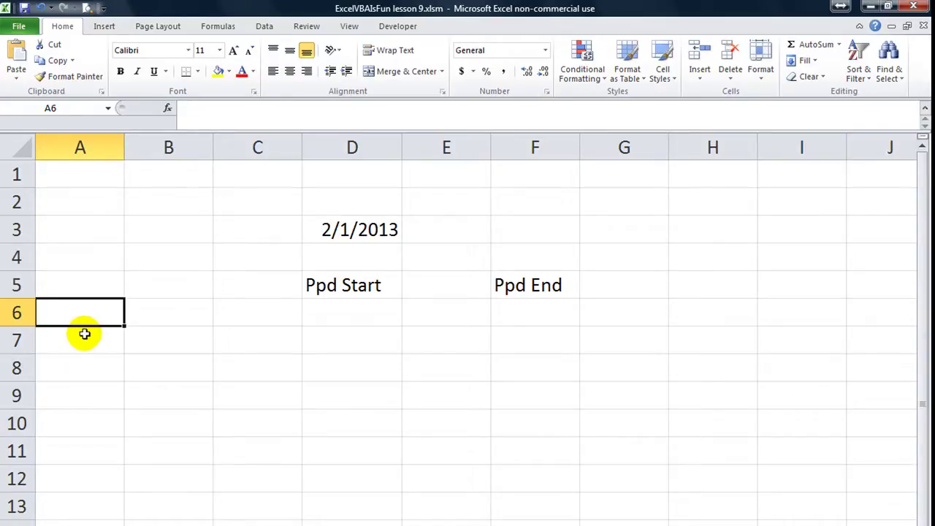
pyautogui.write('3/23/2013')
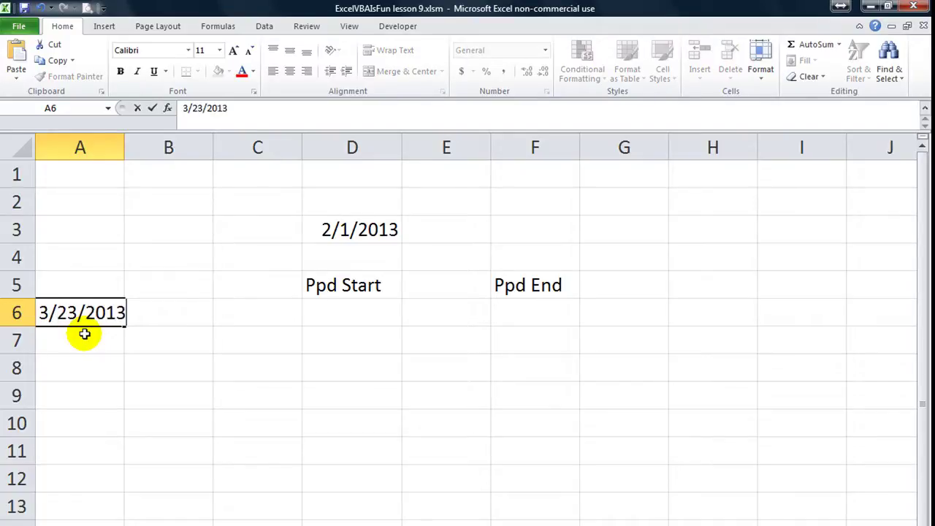
pyautogui.press('Return')
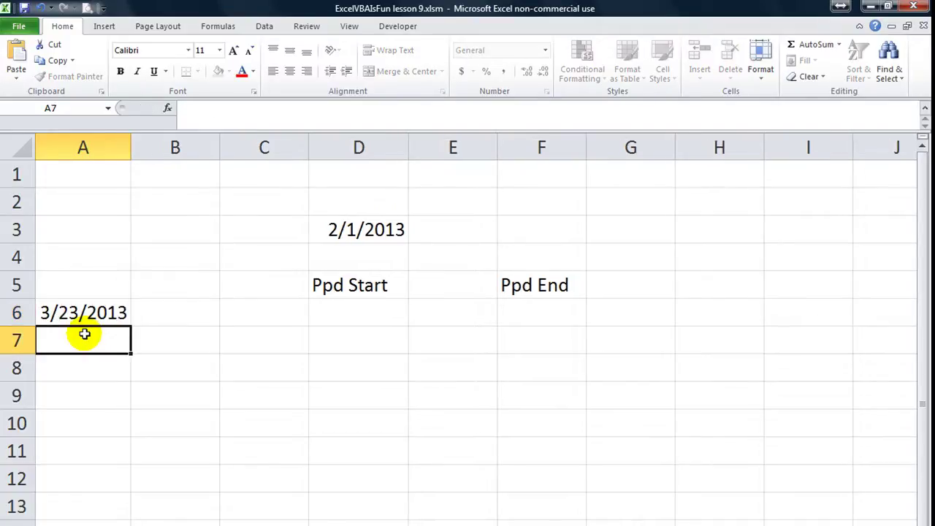
pyautogui.click(92, 311)
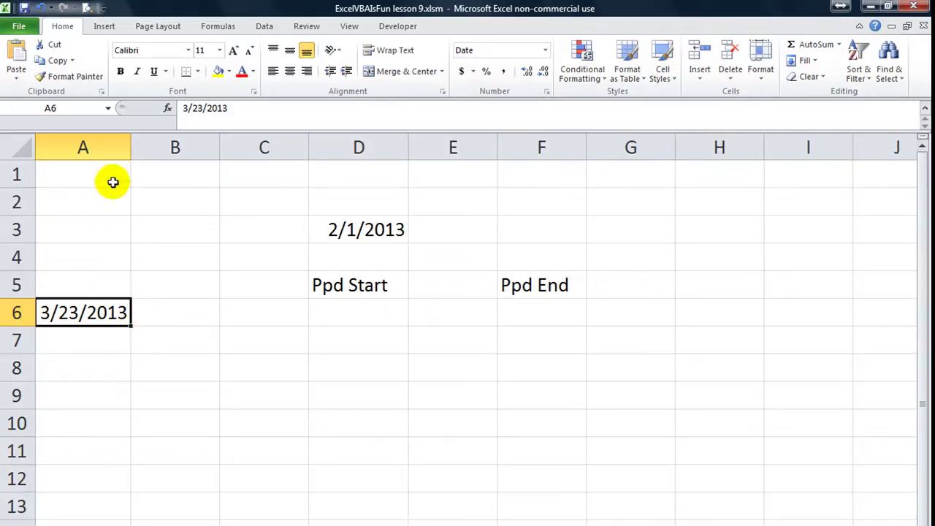
# Calculate the date 14 days before A6 in cell A5 with the formula =A6-14.
pyautogui.click(114, 292)
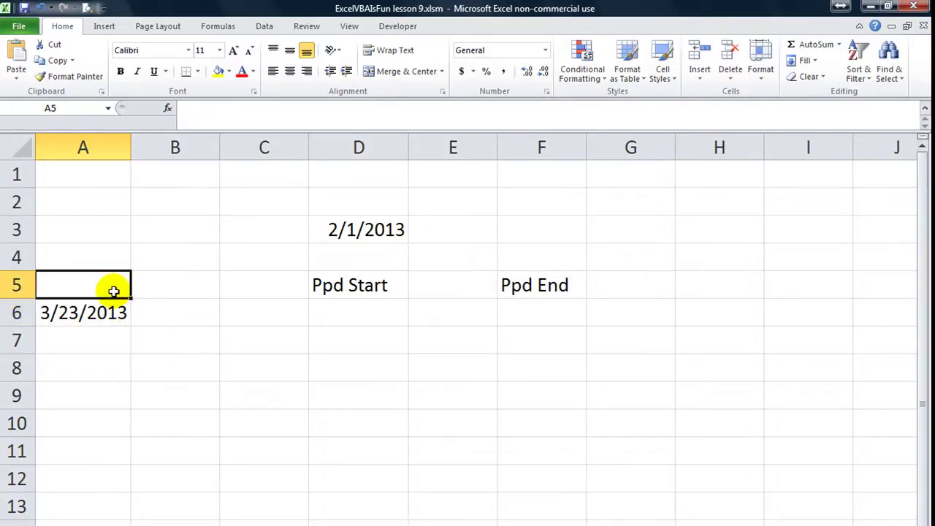
pyautogui.write('=')
pyautogui.press('Down')
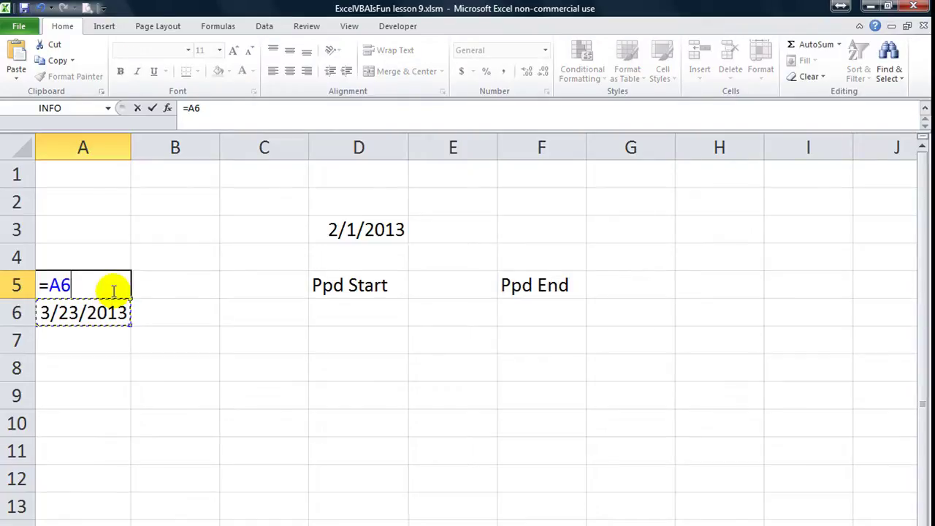
pyautogui.write('-14')
pyautogui.press('Return')
pyautogui.click(115, 289)
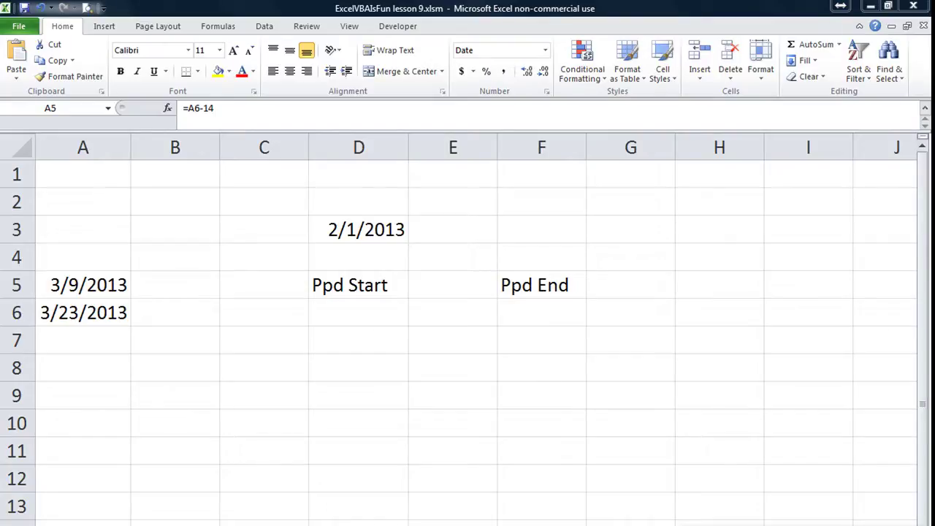
pyautogui.hotkey('alt', 'Tab')
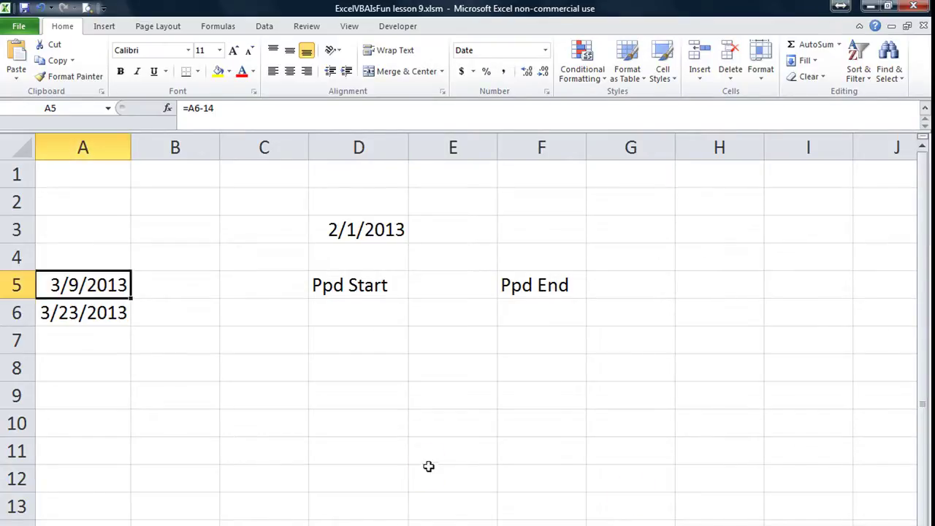
# Change the formula in A5 to =A6-(14*100) so it goes back 100 pay periods.
pyautogui.click(203, 108)
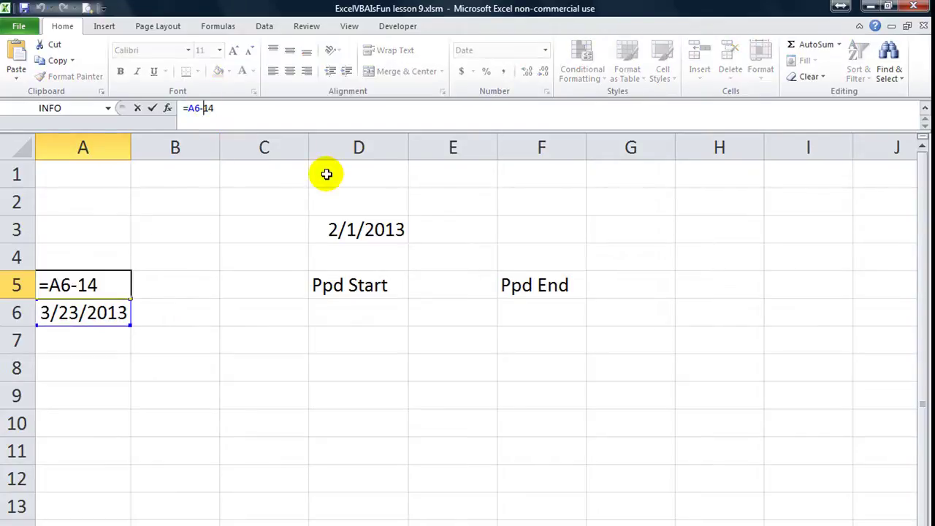
pyautogui.write('(14*')
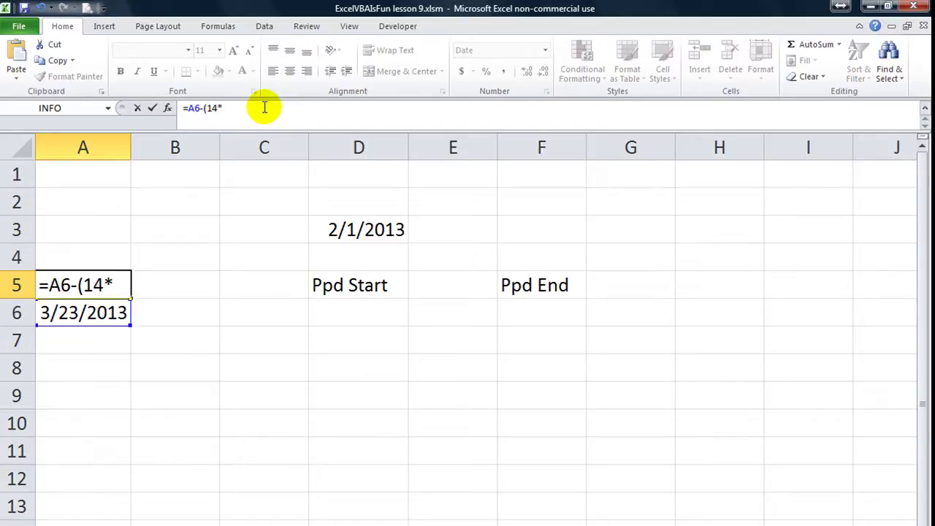
pyautogui.write('100)')
pyautogui.press('Return')
pyautogui.click(87, 285)
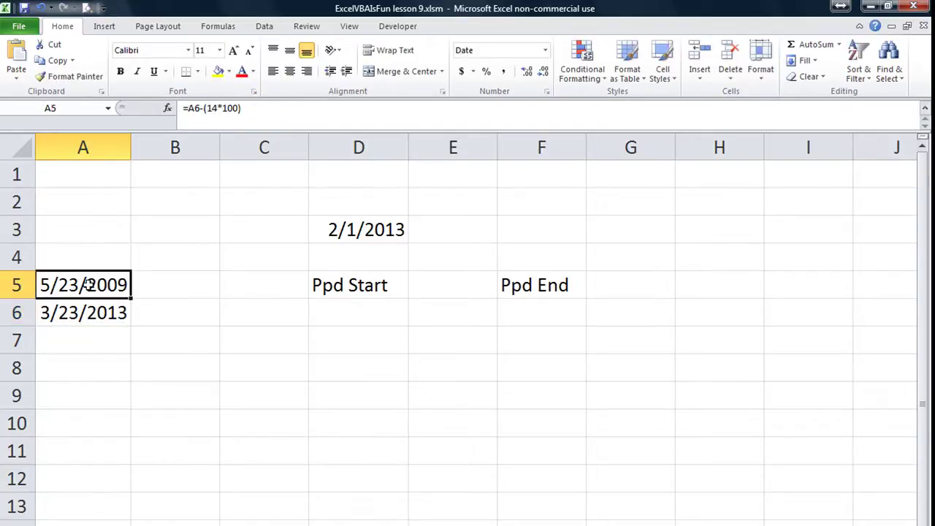
# Set the multiplier in the A5 formula to 1000, making it =A6-(14*1000).
pyautogui.click(227, 108)
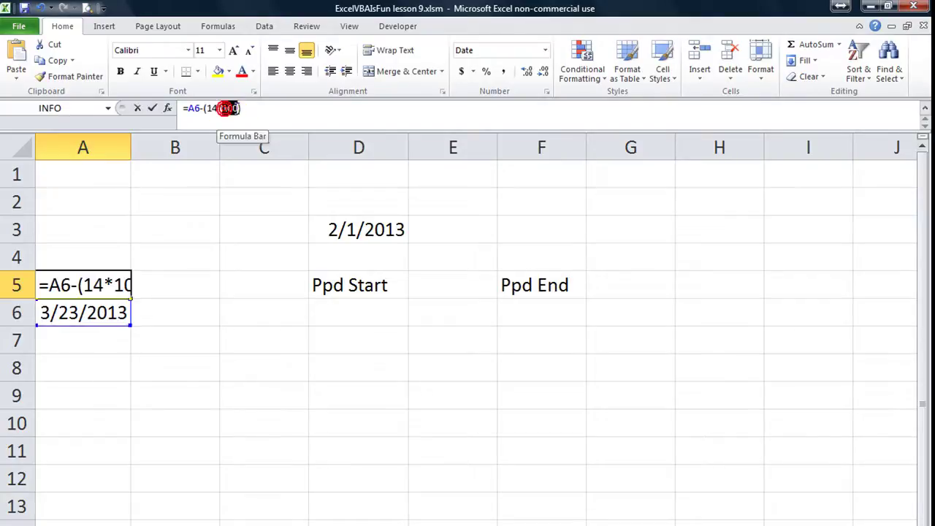
pyautogui.doubleClick(227, 108)
pyautogui.write('1000')
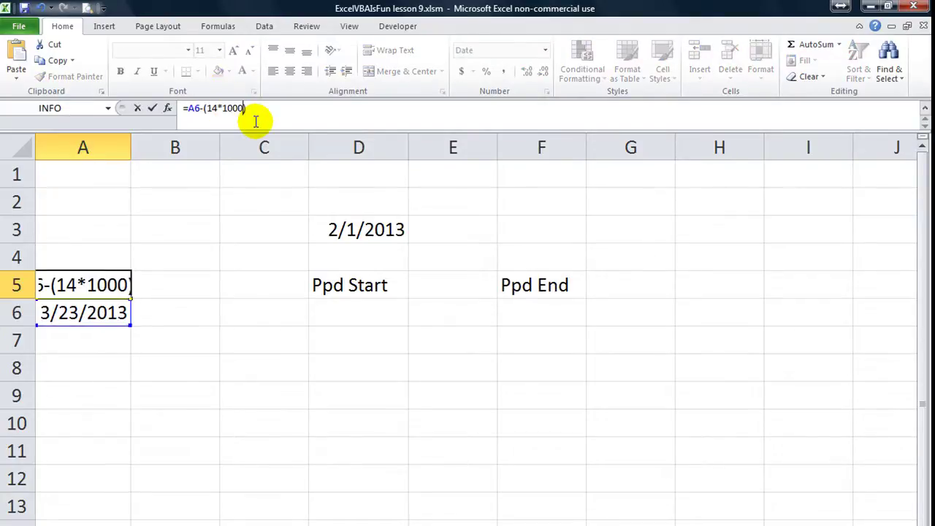
pyautogui.press('Return')
pyautogui.click(125, 285)
pyautogui.click(121, 285)
pyautogui.click(125, 315)
pyautogui.click(121, 290)
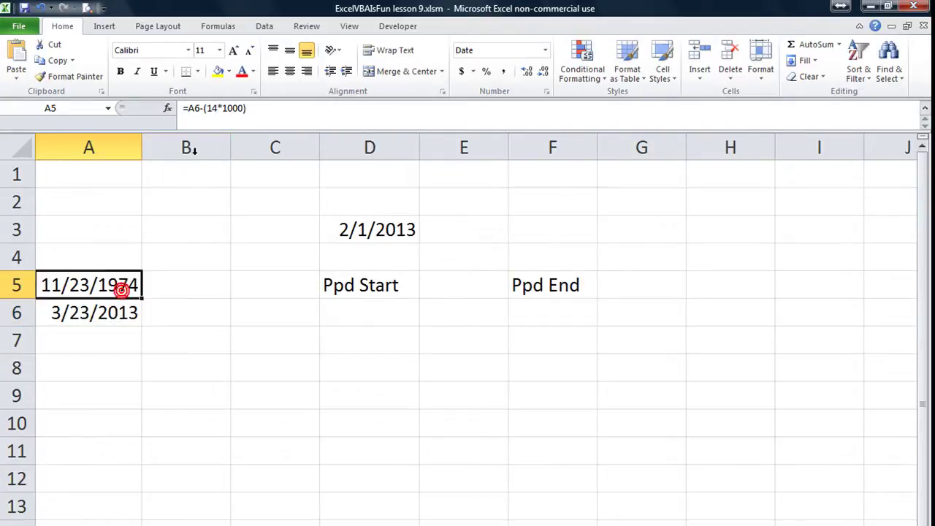
# Set the multiplier in the A5 formula to 200, making it =A6-(14*200).
pyautogui.click(232, 108)
pyautogui.doubleClick(233, 109)
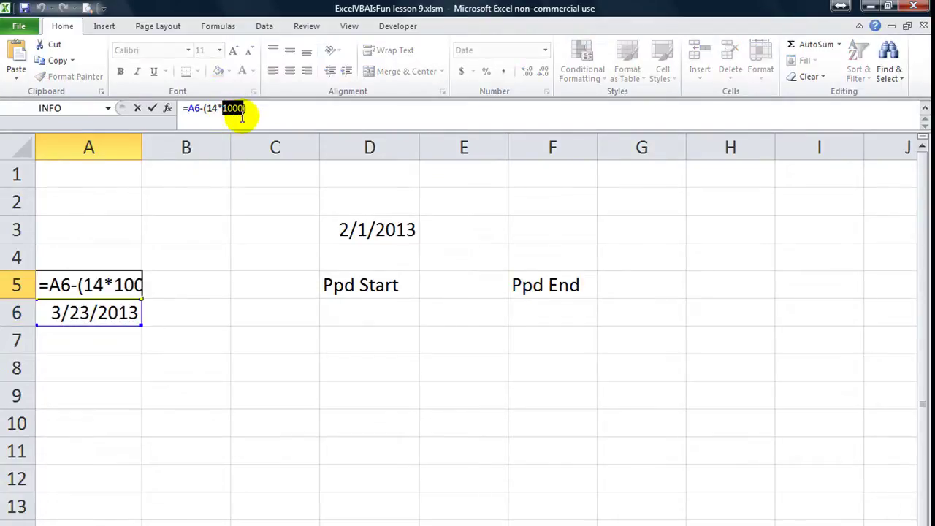
pyautogui.write('200')
pyautogui.press('Return')
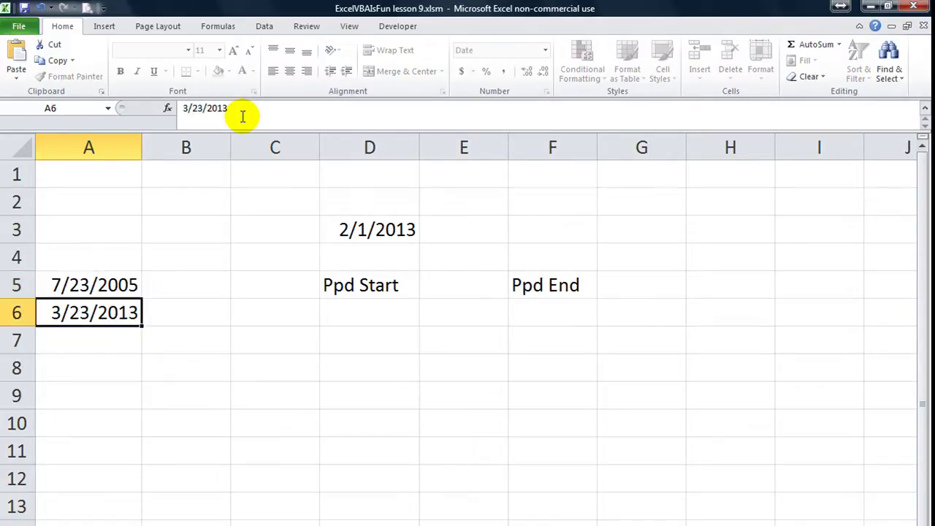
pyautogui.click(129, 285)
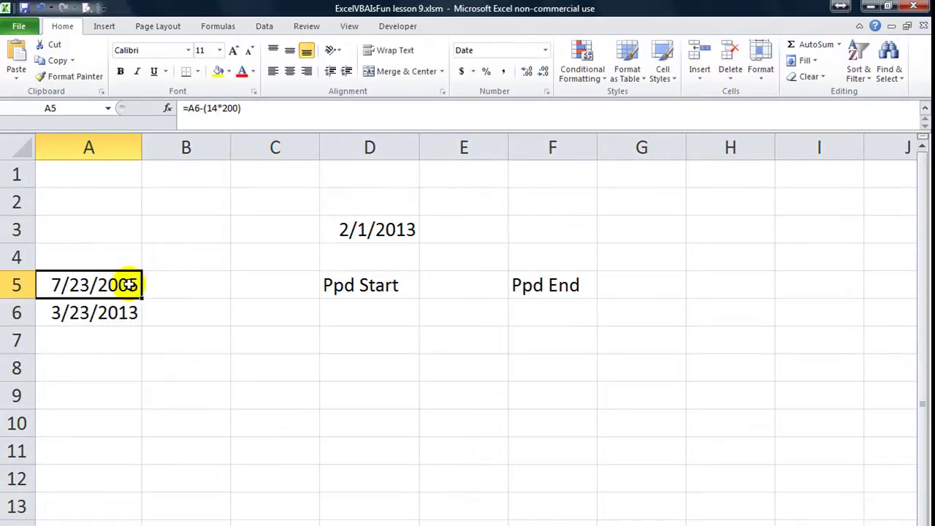
# Set the multiplier in the A5 formula to 450, making it =A6-(14*450).
pyautogui.click(243, 109)
pyautogui.moveTo(240, 108); pyautogui.dragTo(222, 108)
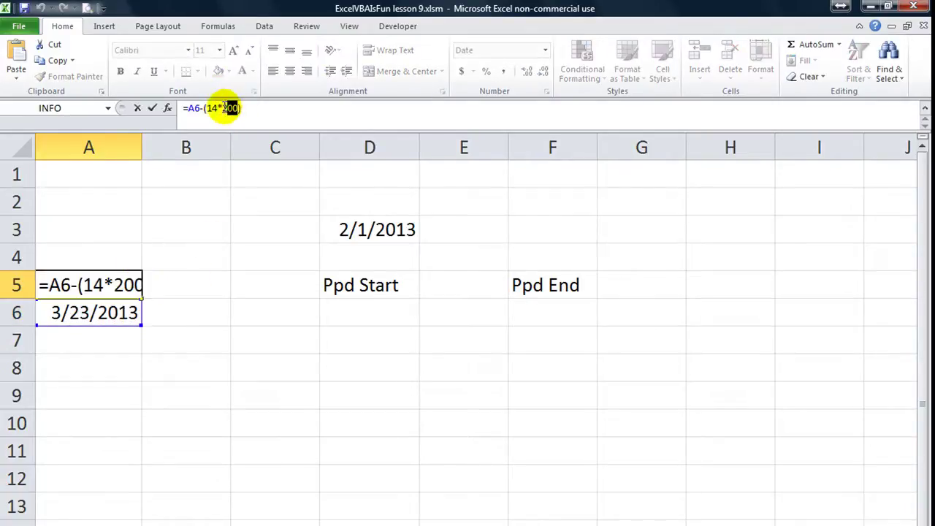
pyautogui.write('45')
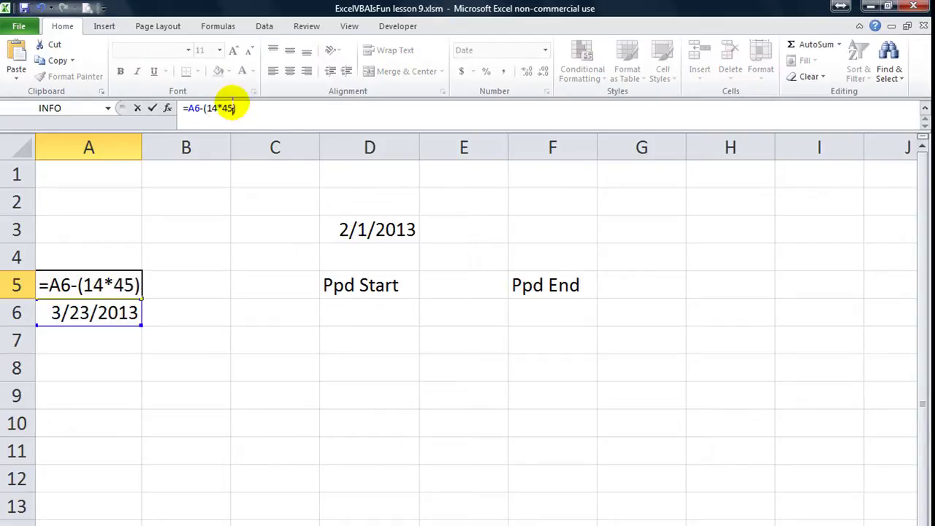
pyautogui.write('0')
pyautogui.press('Return')
pyautogui.click(128, 285)
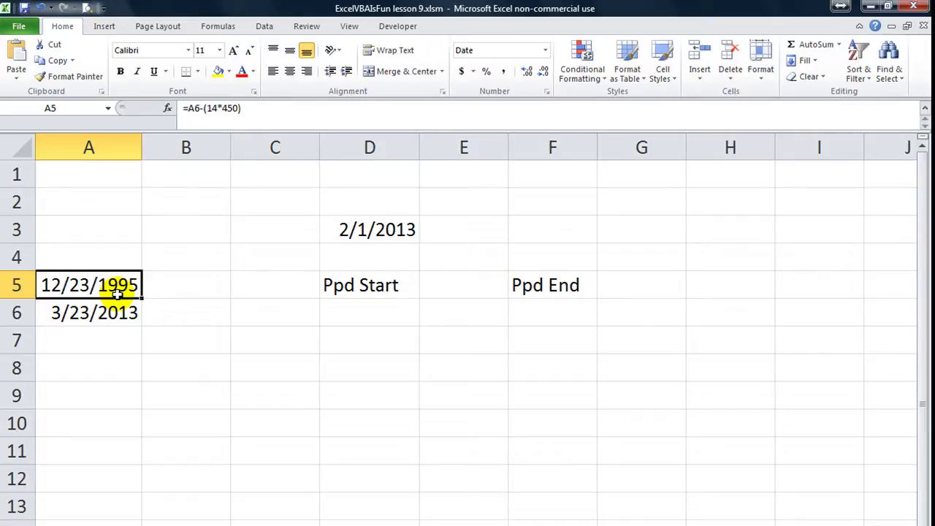
# Enter the date 12/23/1995 in cell A2 as the first pay period date.
pyautogui.click(86, 173)
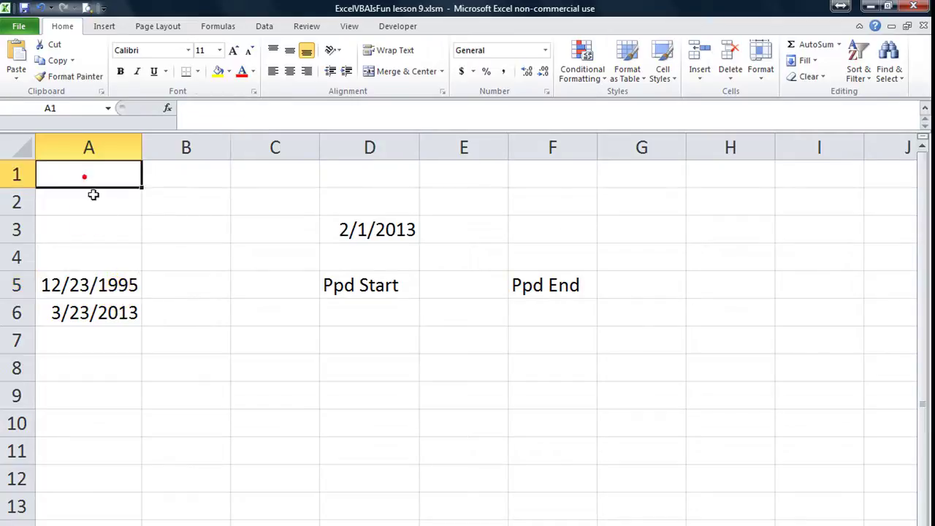
pyautogui.click(98, 209)
pyautogui.write('12/')
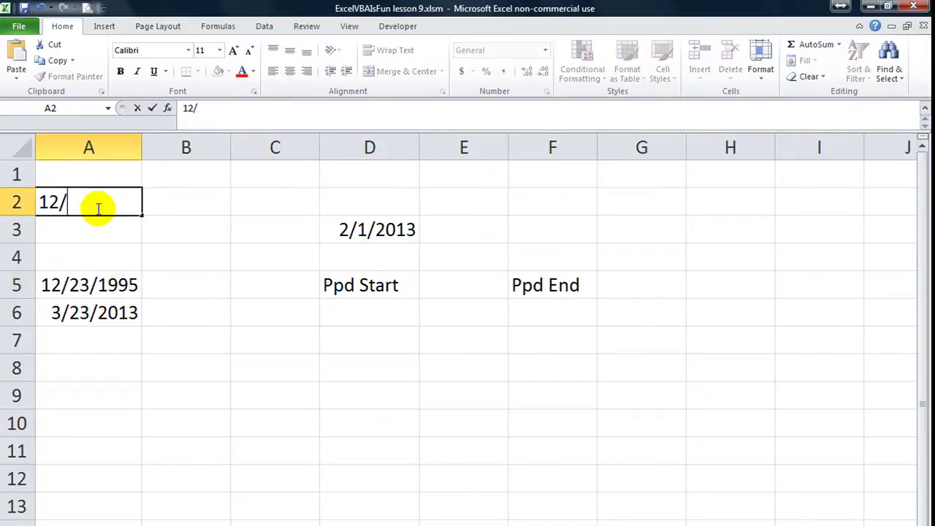
pyautogui.write('23/1995')
pyautogui.press('Return')
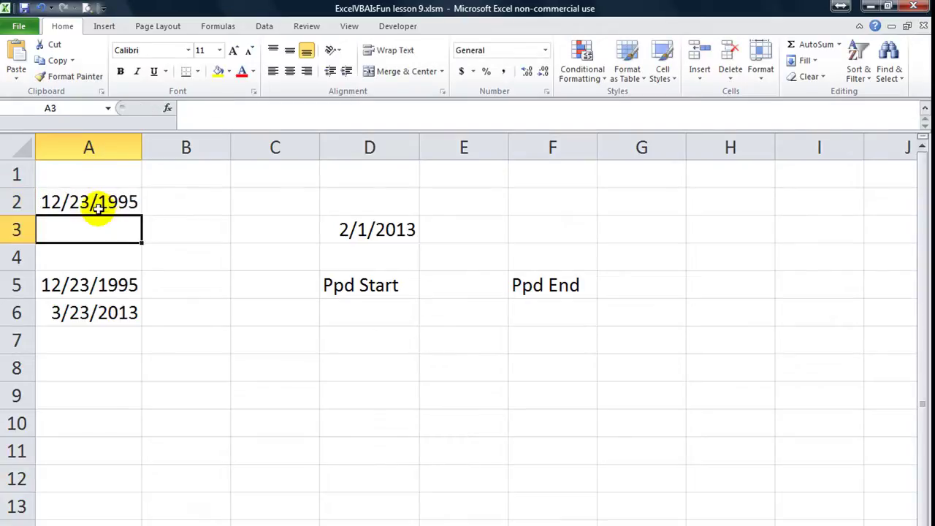
# Enter the heading PpdTable in cell A1 above the first date.
pyautogui.click(84, 172)
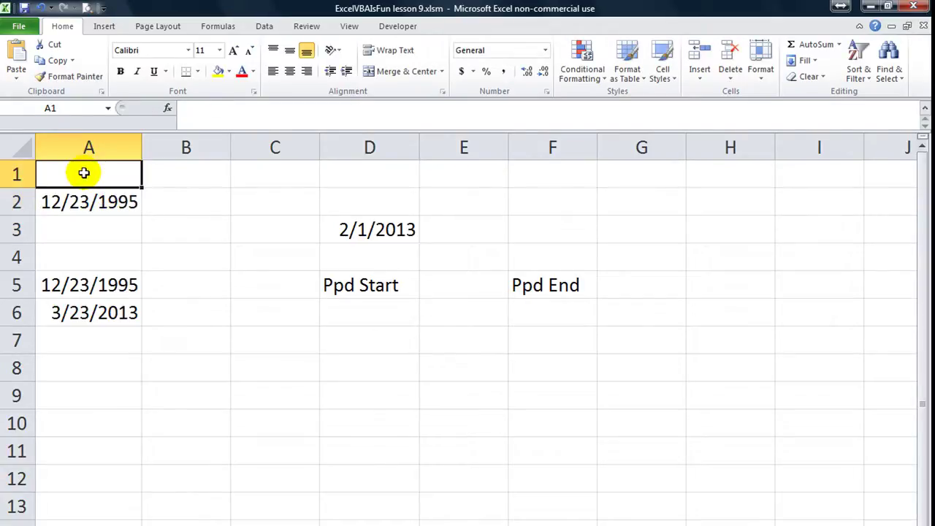
pyautogui.write('Ppd')
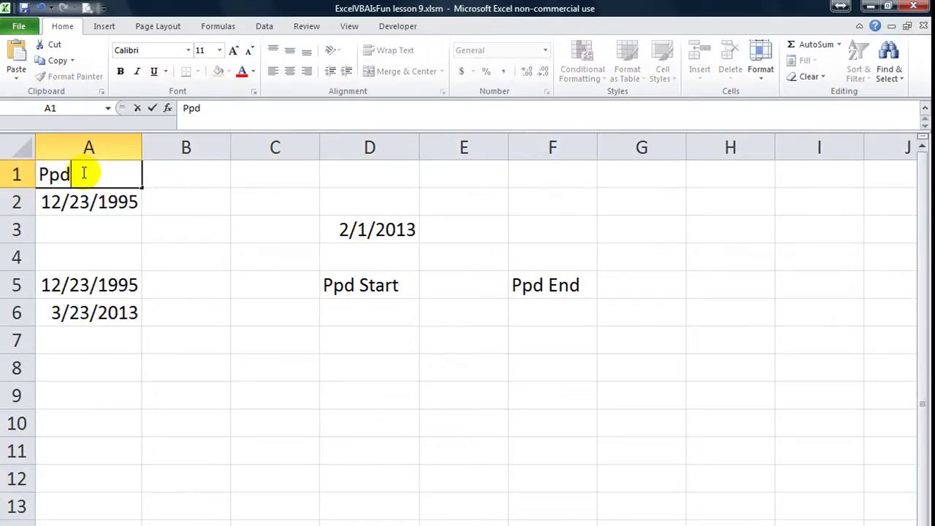
pyautogui.write('Table')
pyautogui.press('Return')
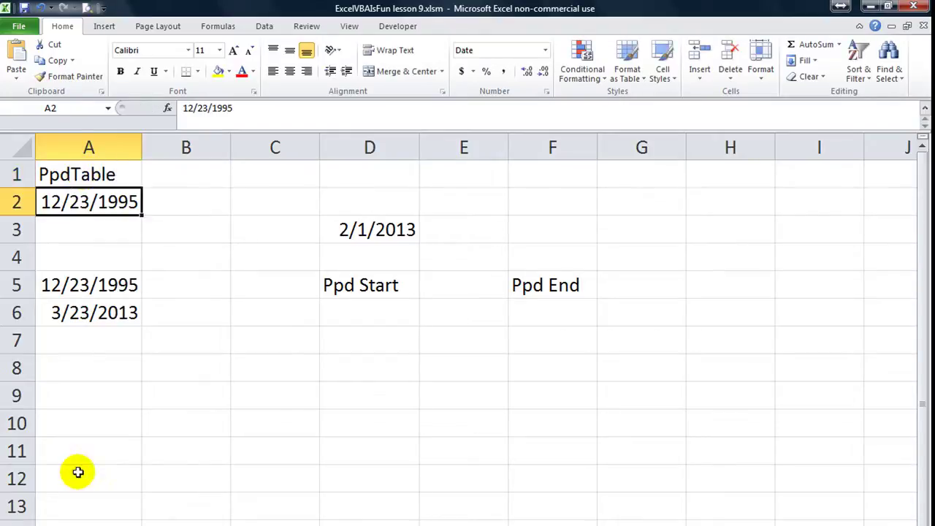
# Calculate the next pay period date in cell A3 with the formula =A2+14.
pyautogui.click(122, 226)
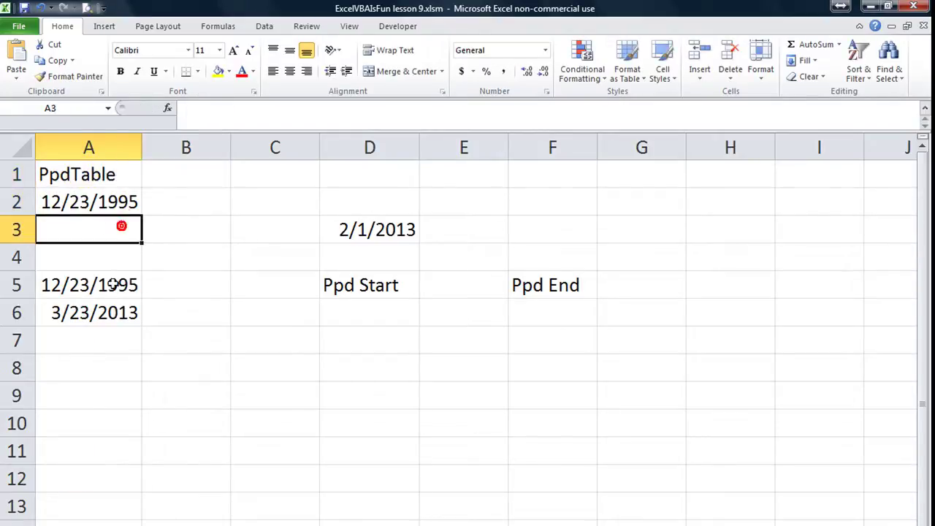
pyautogui.click(120, 202)
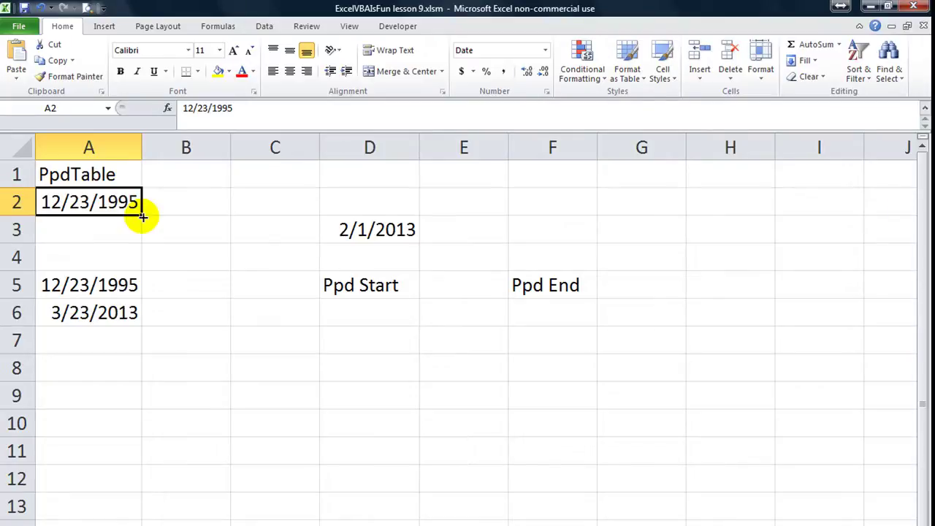
pyautogui.click(130, 226)
pyautogui.write('=')
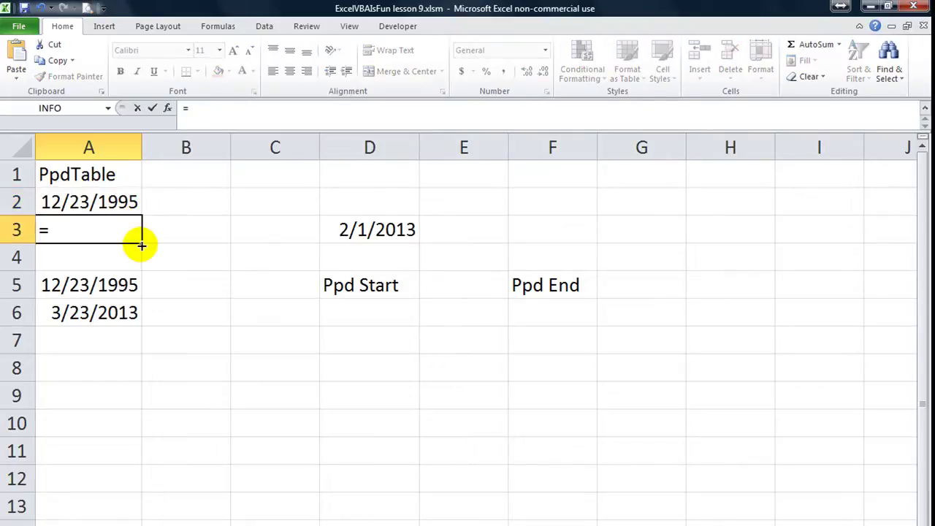
pyautogui.press('Up')
pyautogui.write('+')
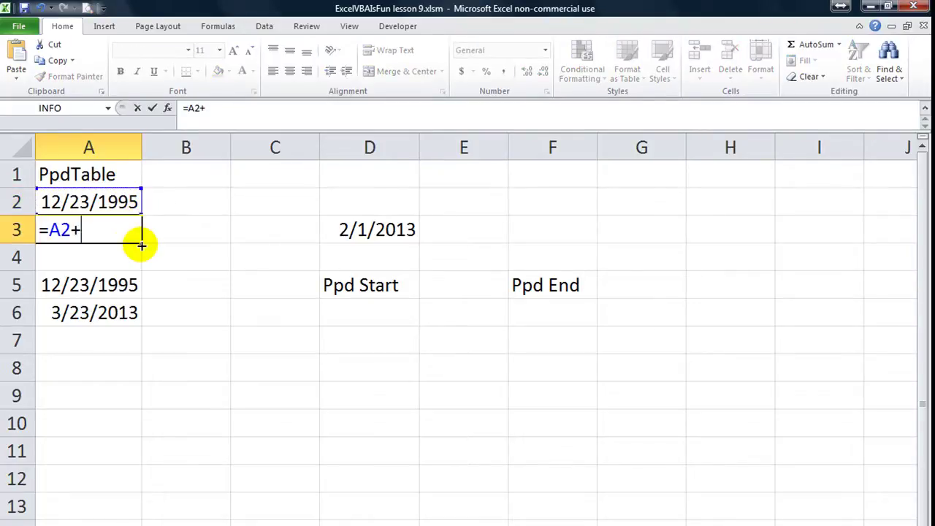
pyautogui.write('14')
pyautogui.press('Return')
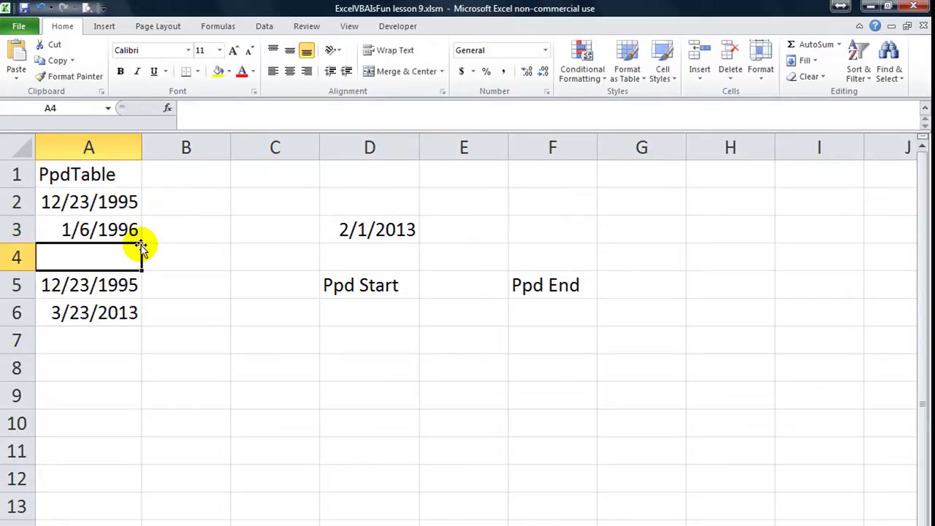
# Fill the 14-day formula from A3 down through cell A9.
pyautogui.click(130, 229)
pyautogui.moveTo(141, 241); pyautogui.dragTo(130, 409)
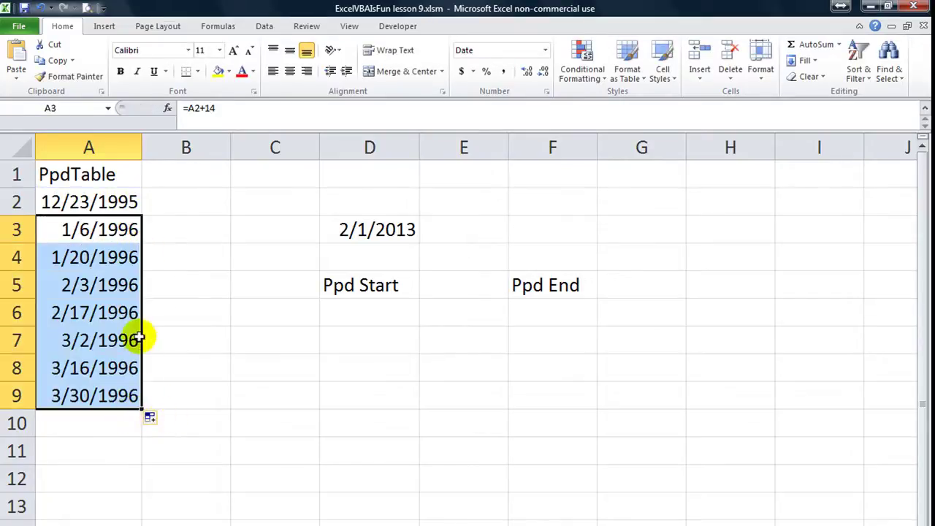
pyautogui.click(110, 208)
# Select the range A3:A2000 and fill all of it with the formula =A2+14 from its first cell.
pyautogui.click(113, 232)
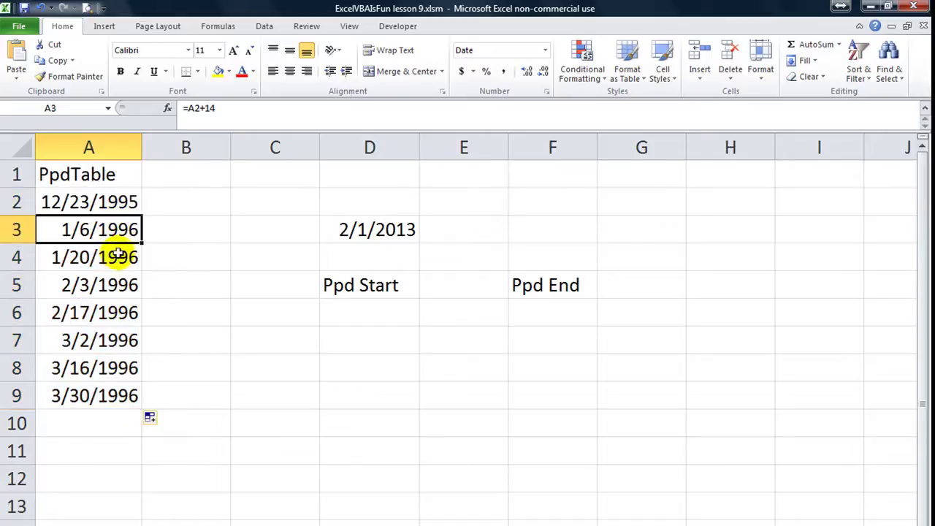
pyautogui.click(79, 108)
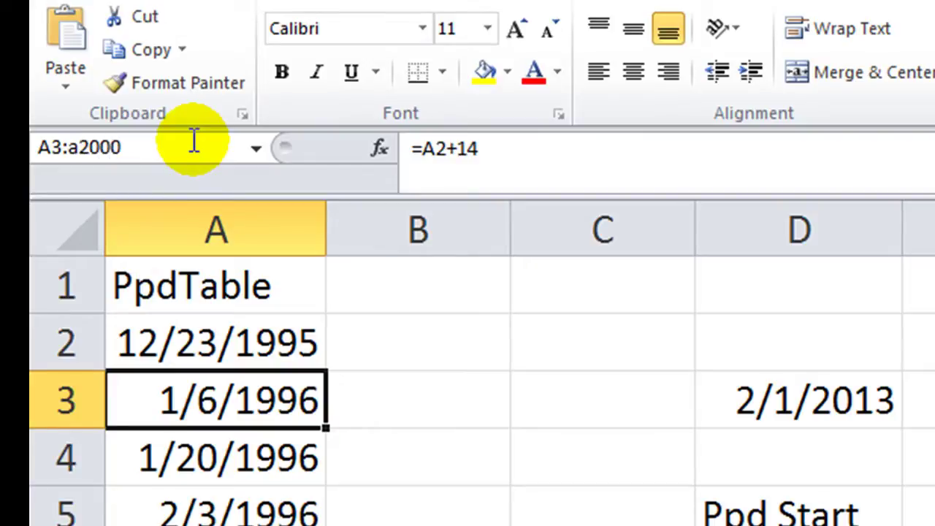
pyautogui.press('Return')
pyautogui.scroll(1, 319, 342)
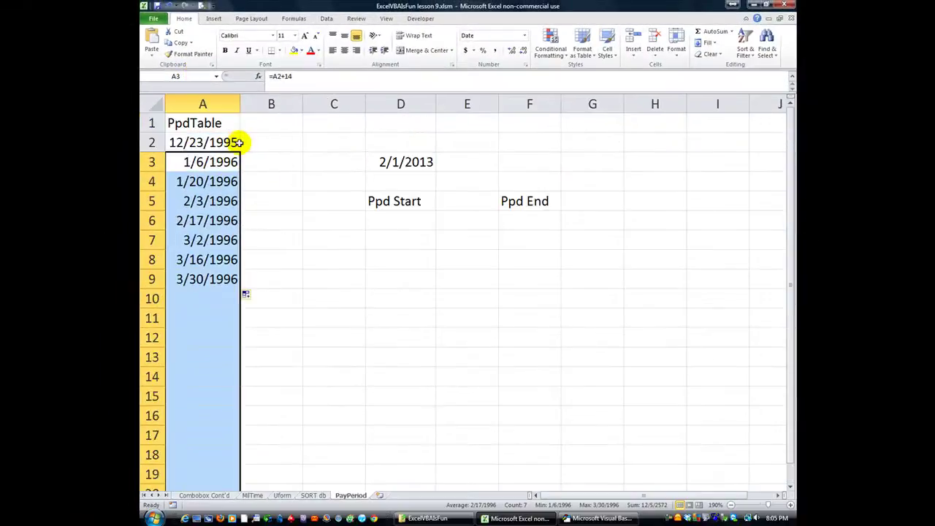
pyautogui.click(338, 76)
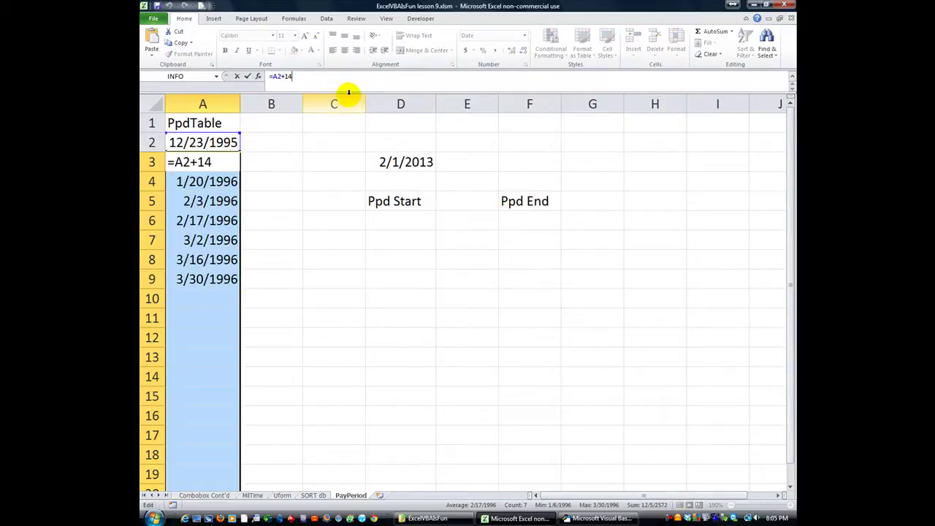
pyautogui.hotkey('ctrl', 'Return')
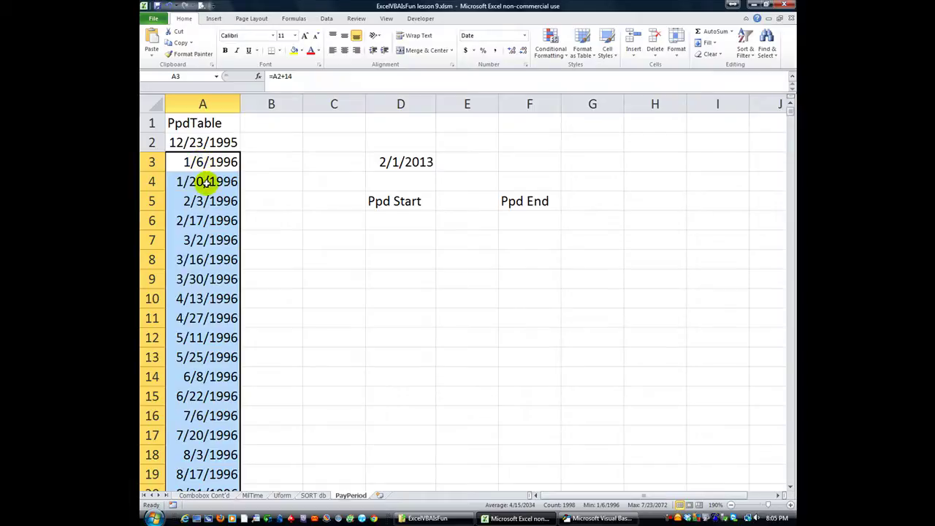
# Examine the pay period dates in column A down to row 2000, including the formula in the last cell.
pyautogui.click(212, 220)
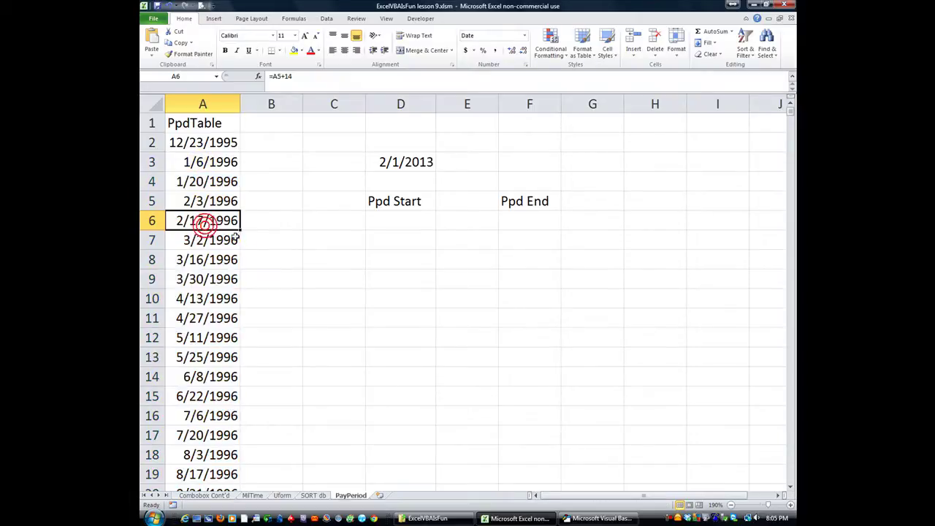
pyautogui.scroll(-8, 231, 229)
pyautogui.scroll(-20, 231, 228)
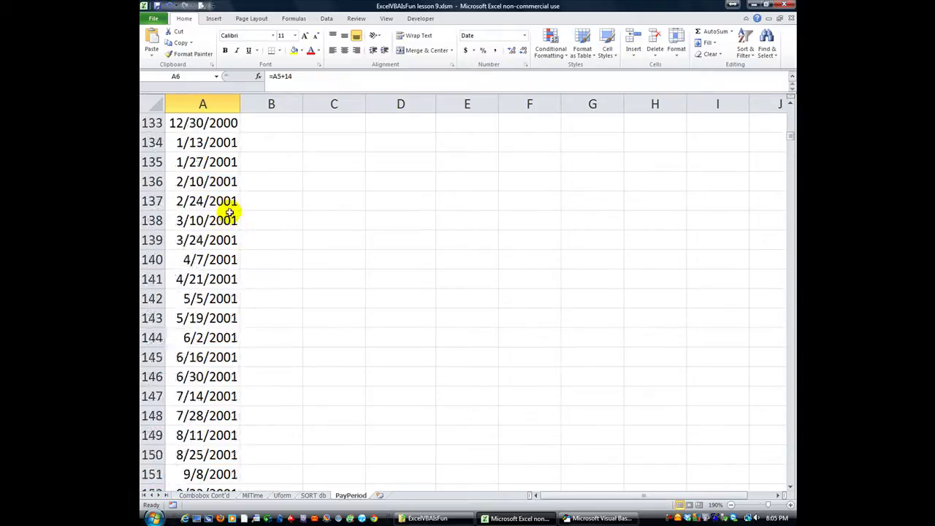
pyautogui.scroll(-6, 228, 209)
pyautogui.moveTo(790, 144); pyautogui.dragTo(761, 484)
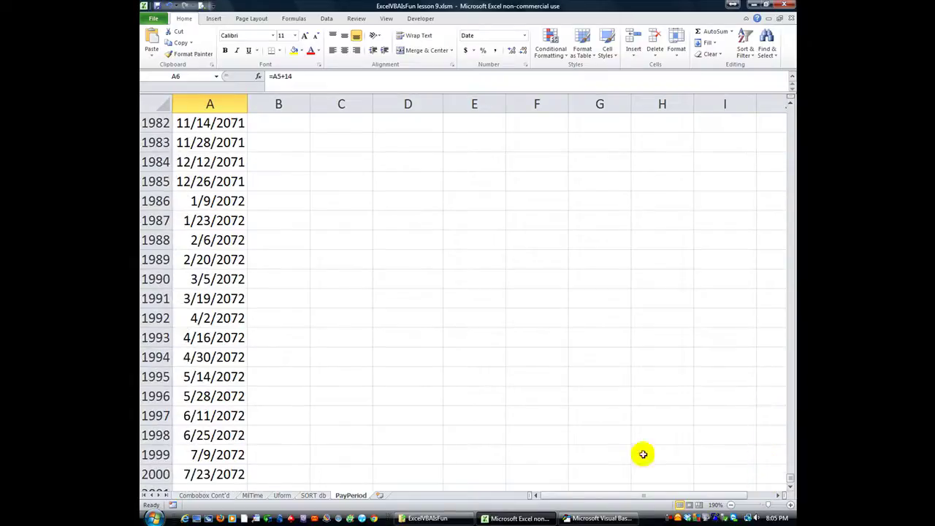
pyautogui.click(226, 474)
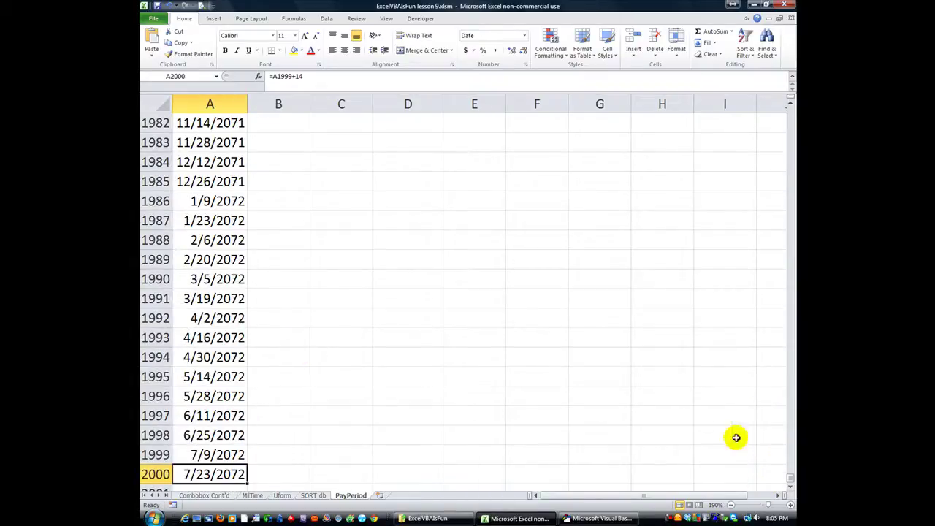
pyautogui.moveTo(788, 475); pyautogui.dragTo(789, 107)
pyautogui.click(599, 165)
pyautogui.click(216, 168)
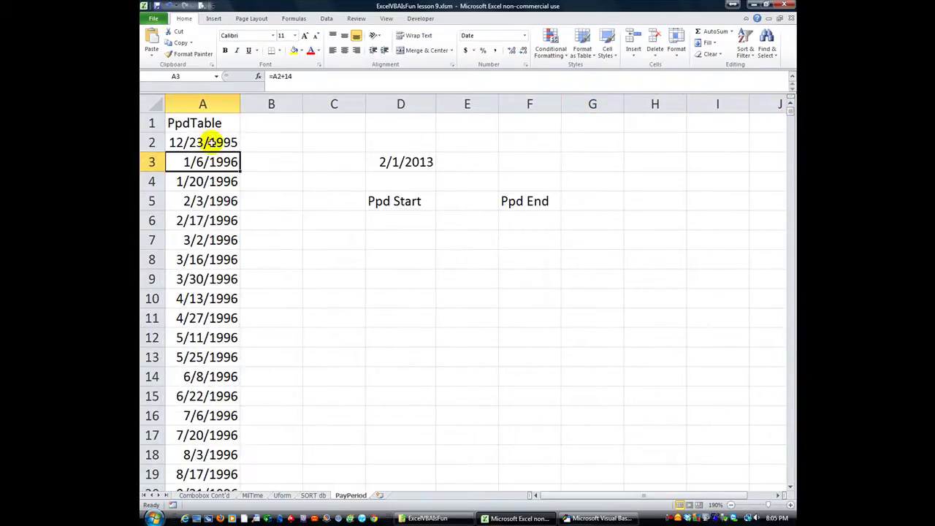
# Copy the dates in A2:A2000 and paste them over the same cells as values, replacing the formulas with fixed dates.
pyautogui.click(216, 142)
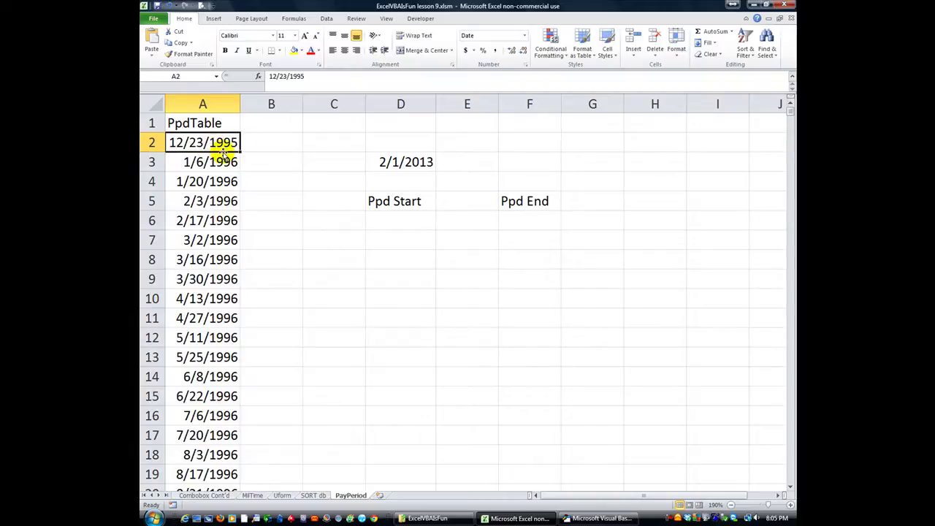
pyautogui.hotkey('ctrl', 'shift', 'Down')
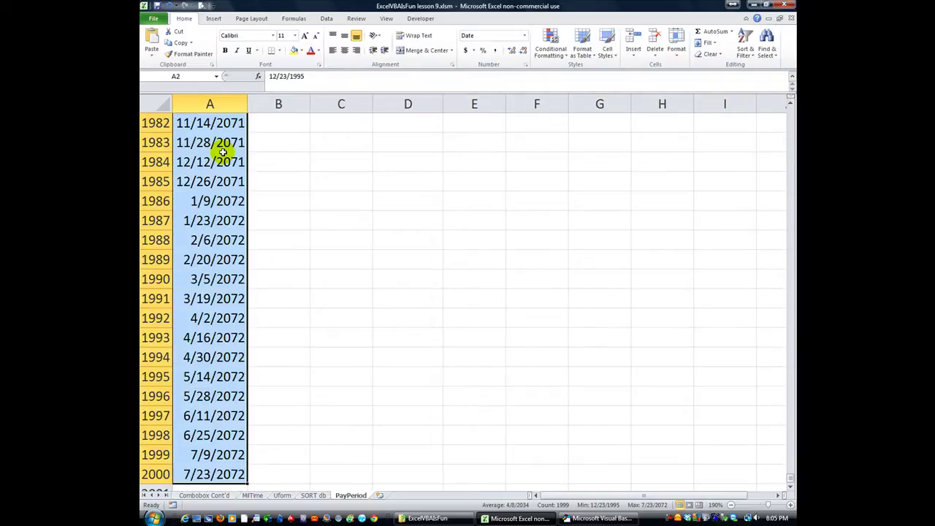
pyautogui.hotkey('ctrl', 'c')
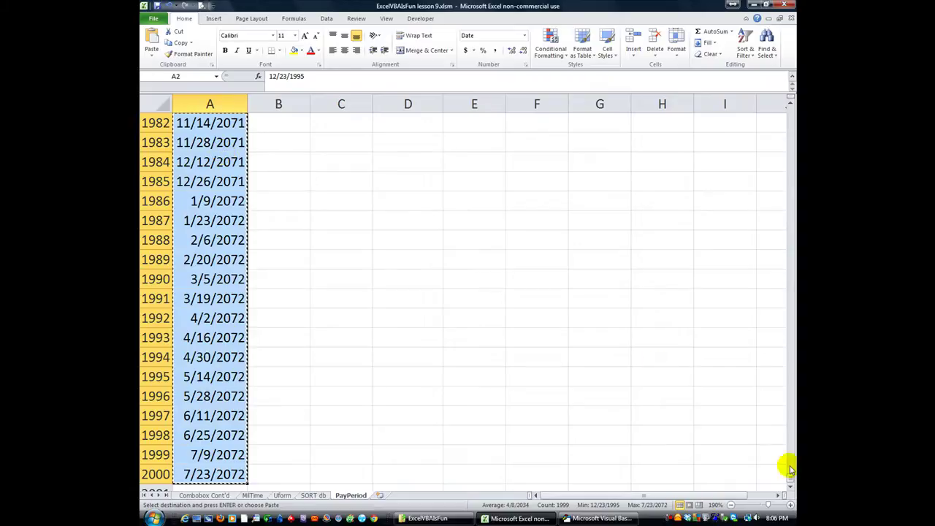
pyautogui.moveTo(789, 479); pyautogui.dragTo(789, 108)
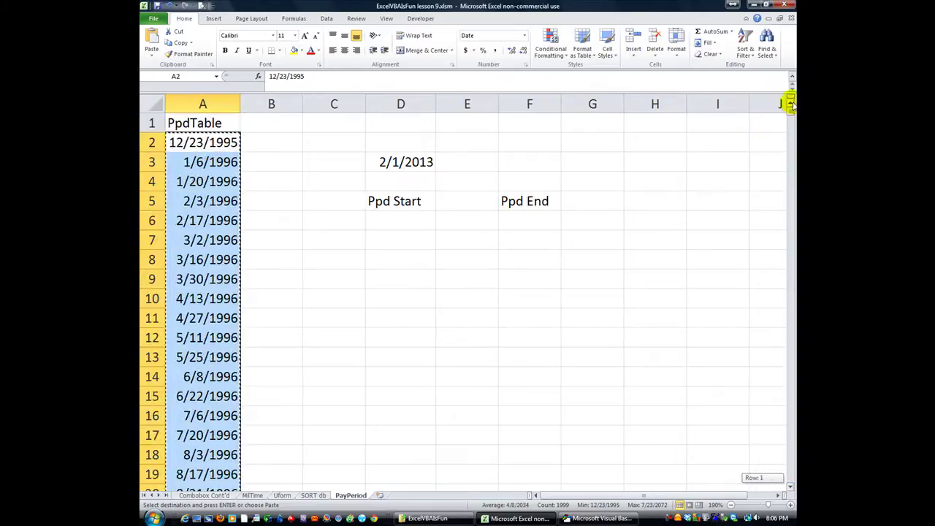
pyautogui.rightClick(178, 143)
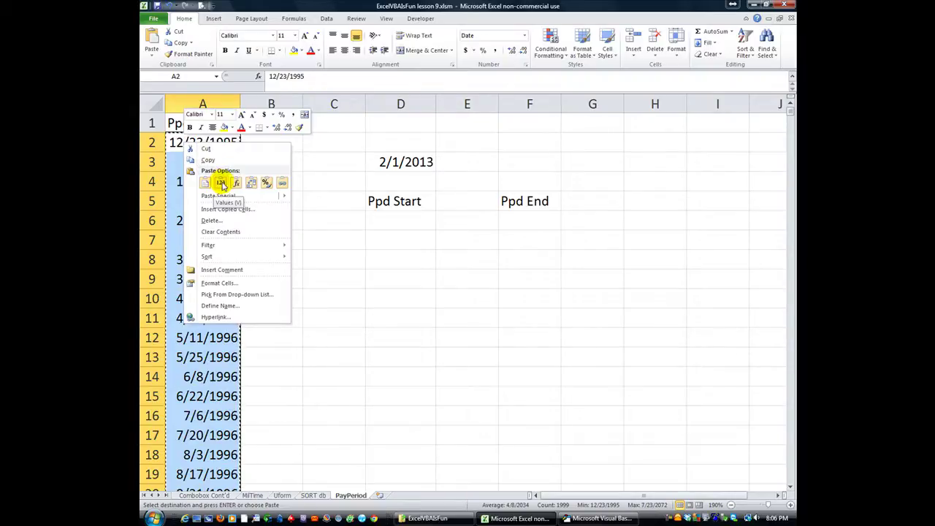
pyautogui.press('Escape')
pyautogui.rightClick(176, 143)
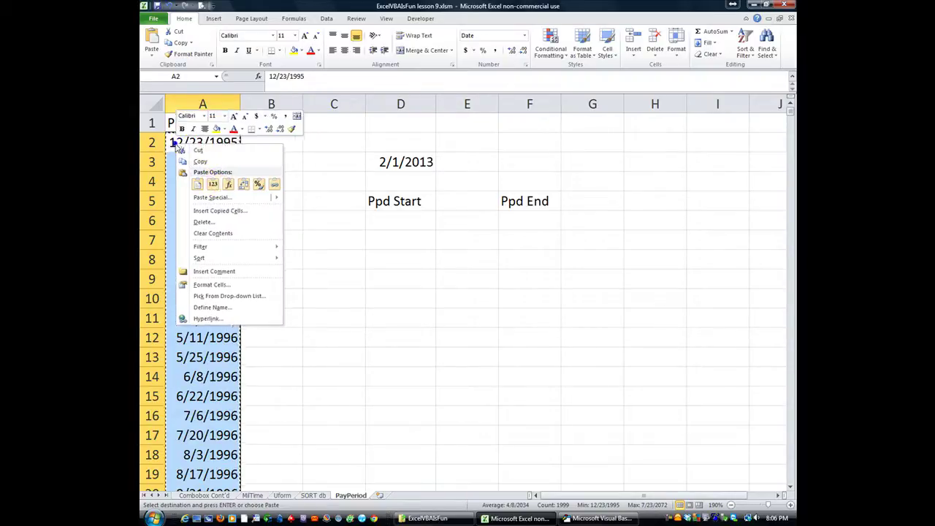
pyautogui.press('s')
pyautogui.press('Escape')
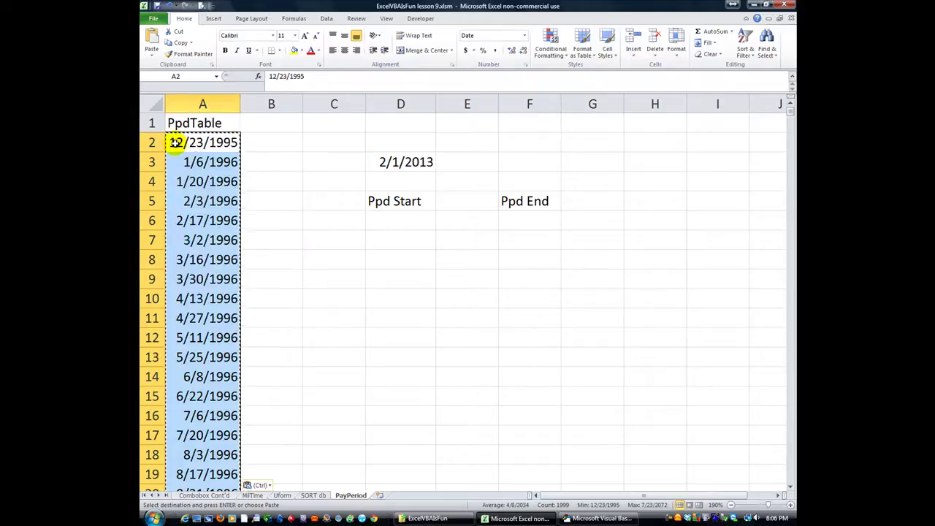
pyautogui.click(209, 201)
pyautogui.click(324, 266)
pyautogui.click(214, 161)
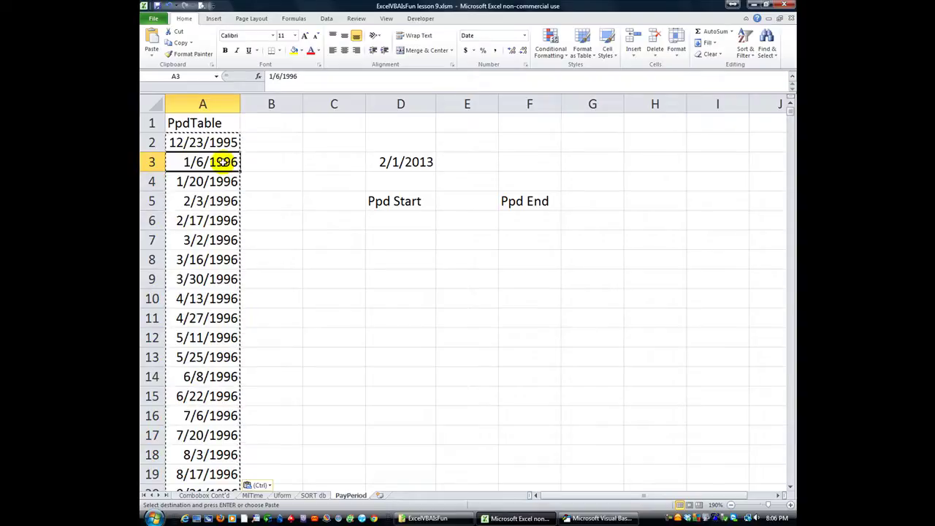
pyautogui.click(219, 160)
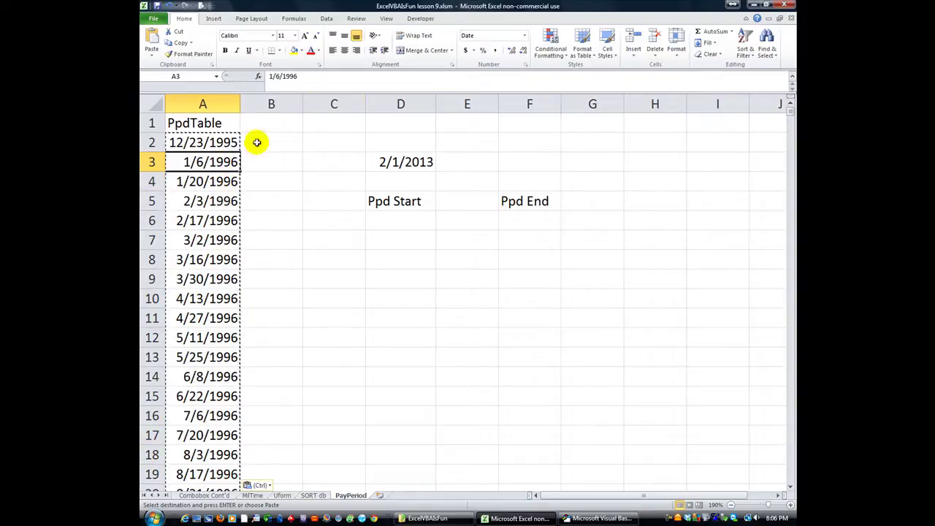
pyautogui.press('Escape')
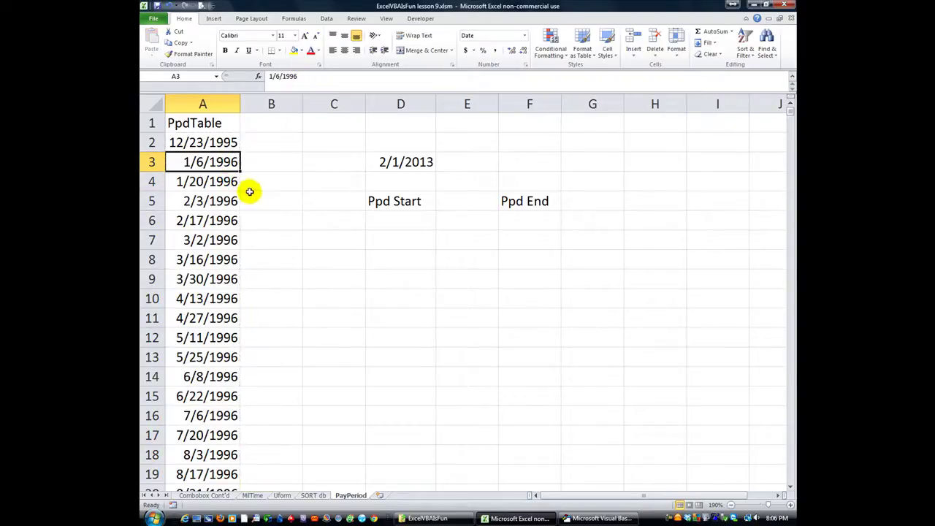
# Inspect several cells in column A to check that they hold fixed dates instead of formulas.
pyautogui.click(214, 261)
pyautogui.click(215, 357)
pyautogui.moveTo(208, 338); pyautogui.dragTo(208, 355)
pyautogui.click(192, 431)
pyautogui.click(213, 456)
pyautogui.click(197, 356)
pyautogui.click(200, 262)
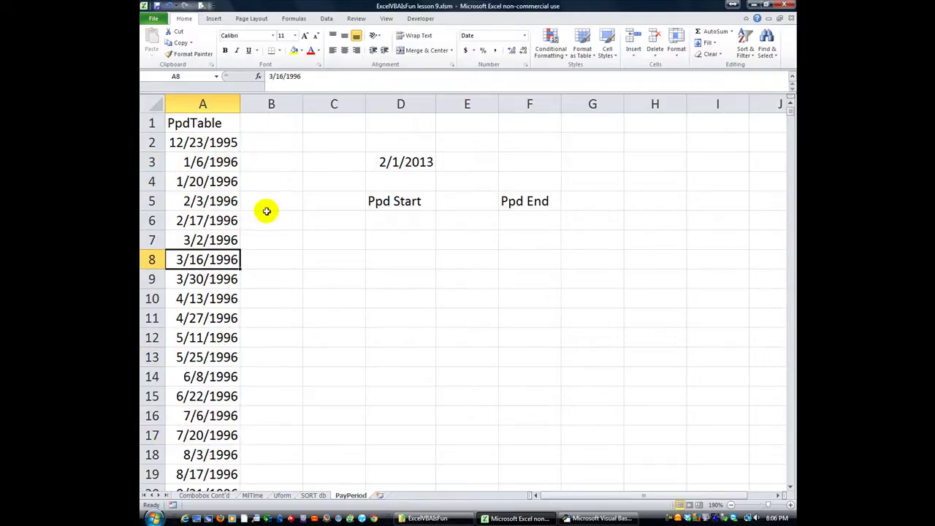
# Select the dates in A2:A2000 and name the range PpdTable.
pyautogui.click(197, 143)
pyautogui.hotkey('ctrl', 'shift', 'Down')
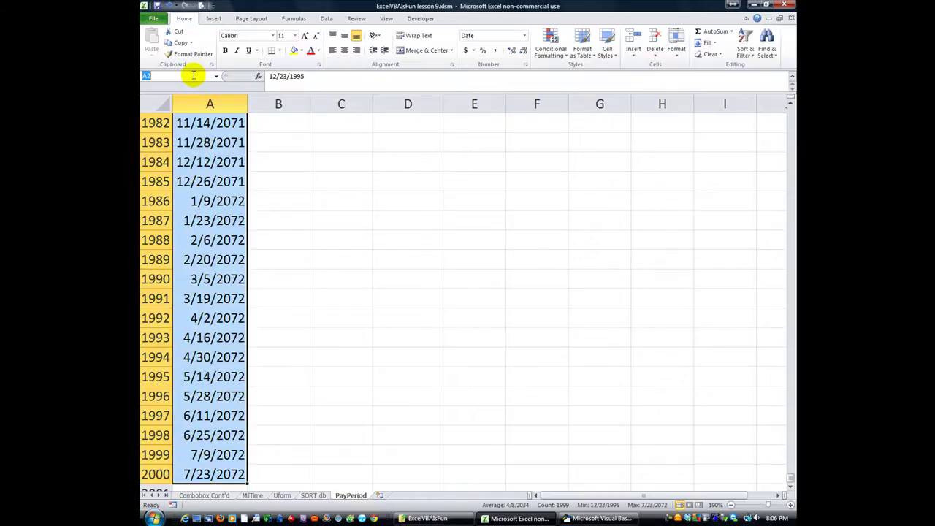
pyautogui.click(193, 75)
pyautogui.write('PpdTable')
pyautogui.press('Return')
pyautogui.click(271, 201)
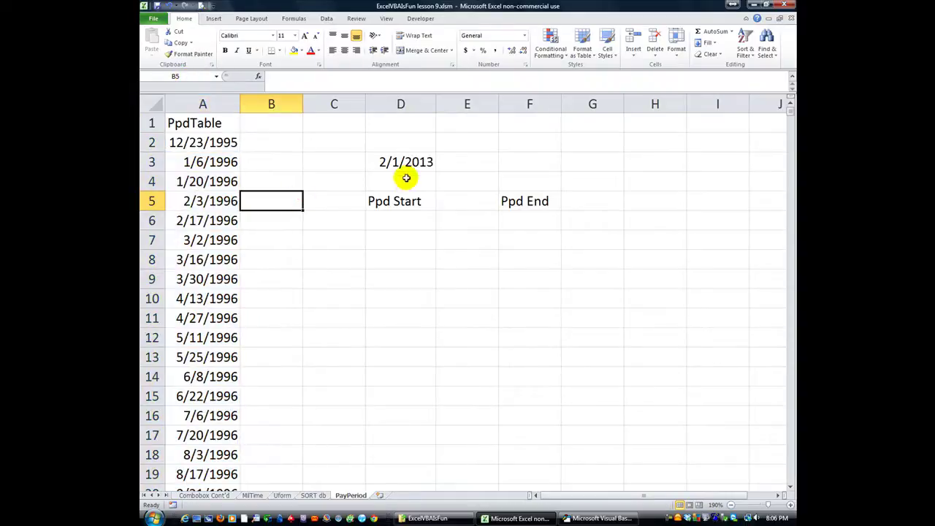
# Enter the formula =VLOOKUP(D3,PpdTable,1,1) in D6 under Ppd Start to look up the approximate match for the date in D3.
pyautogui.click(387, 184)
pyautogui.click(393, 162)
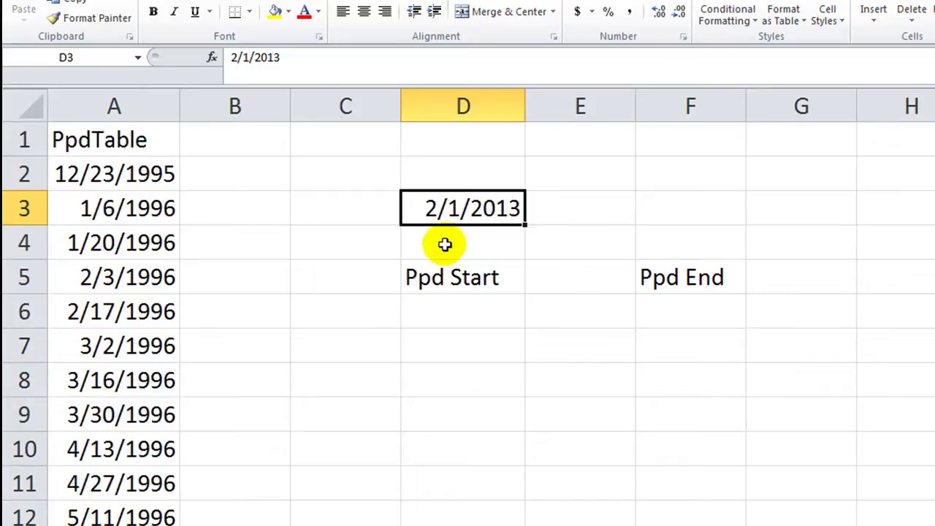
pyautogui.click(448, 317)
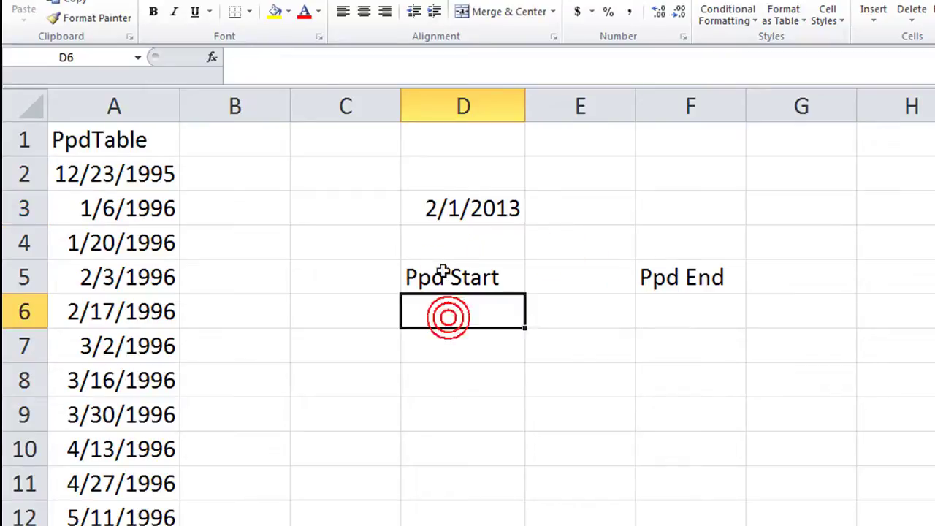
pyautogui.write('=')
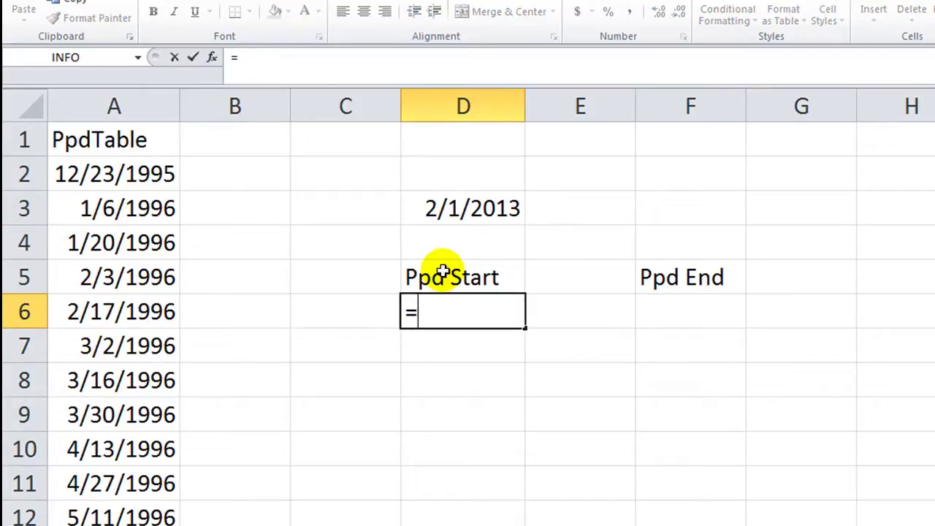
pyautogui.write('vl')
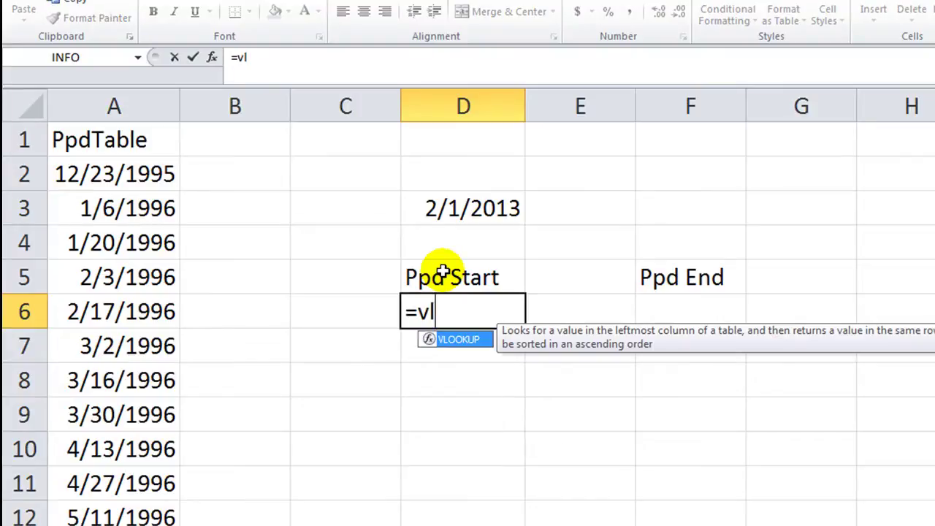
pyautogui.press('Tab')
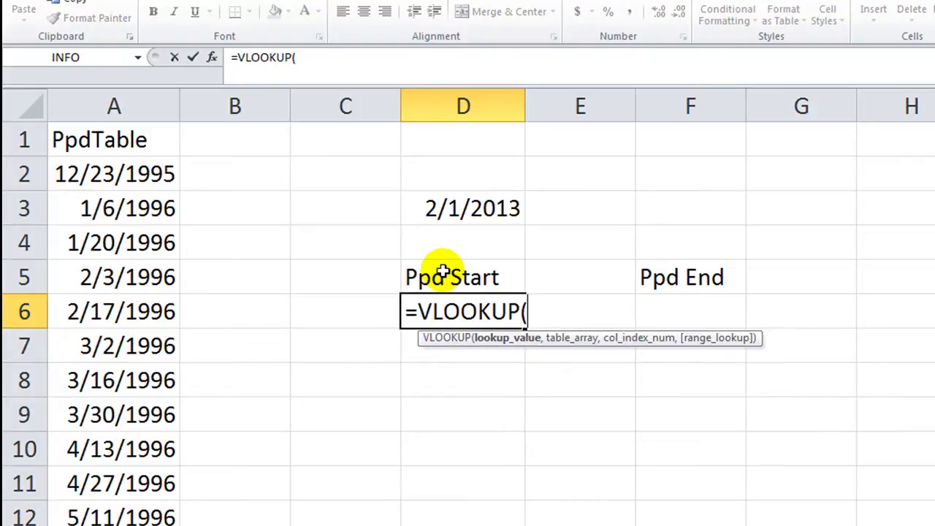
pyautogui.click(468, 211)
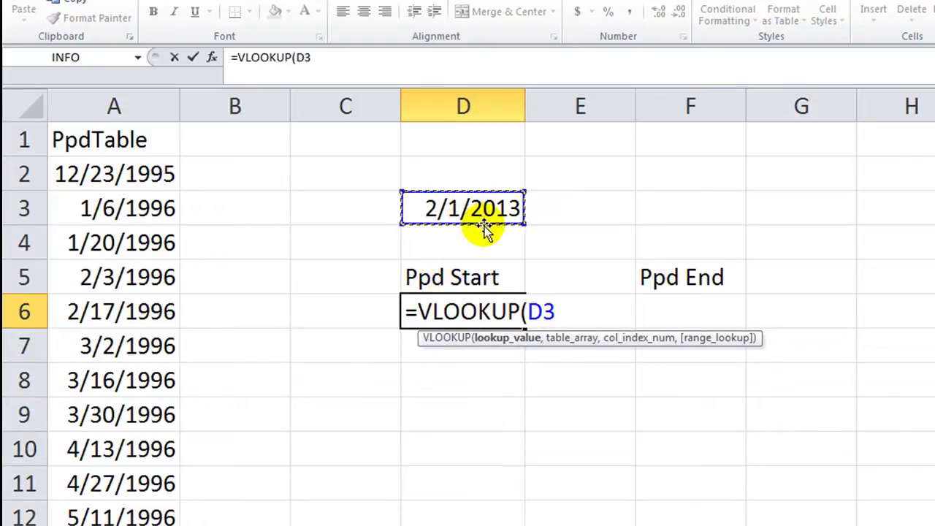
pyautogui.write(',')
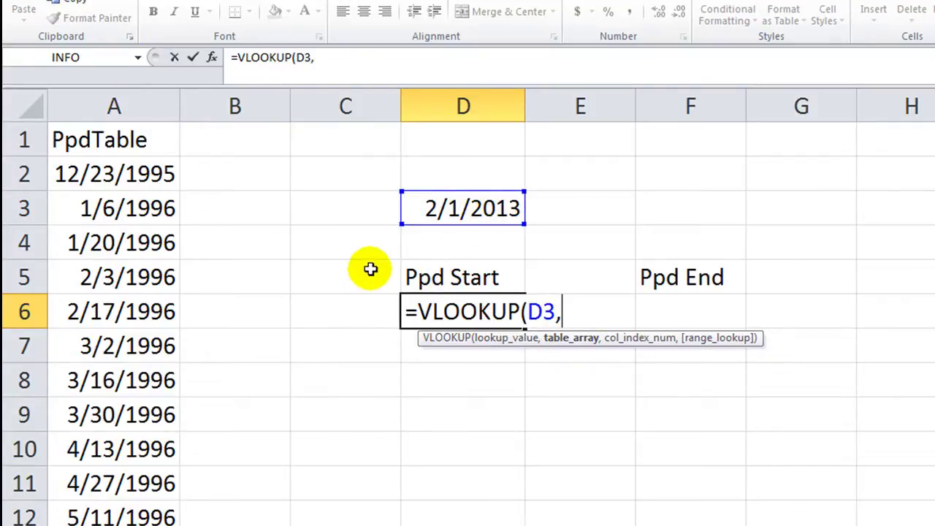
pyautogui.write('ppd')
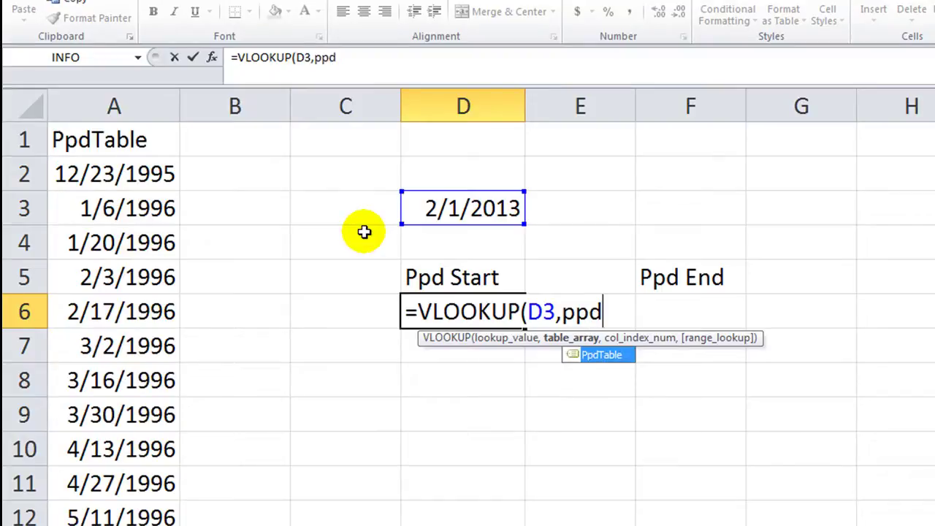
pyautogui.doubleClick(596, 356)
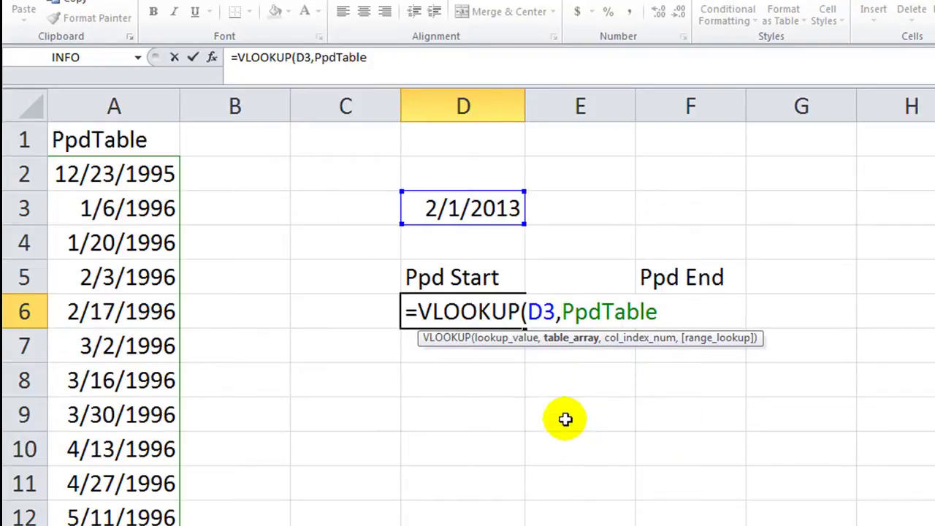
pyautogui.write(',')
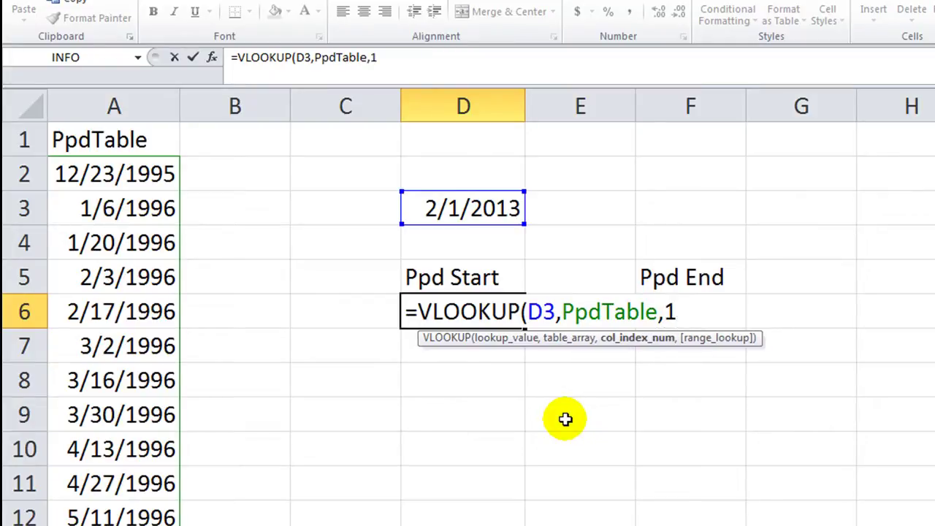
pyautogui.write('1,1')
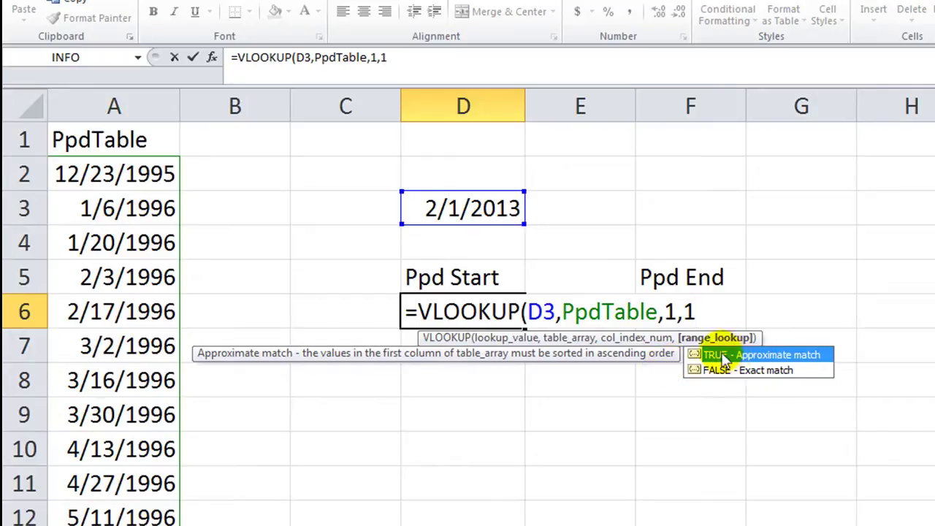
pyautogui.write(')')
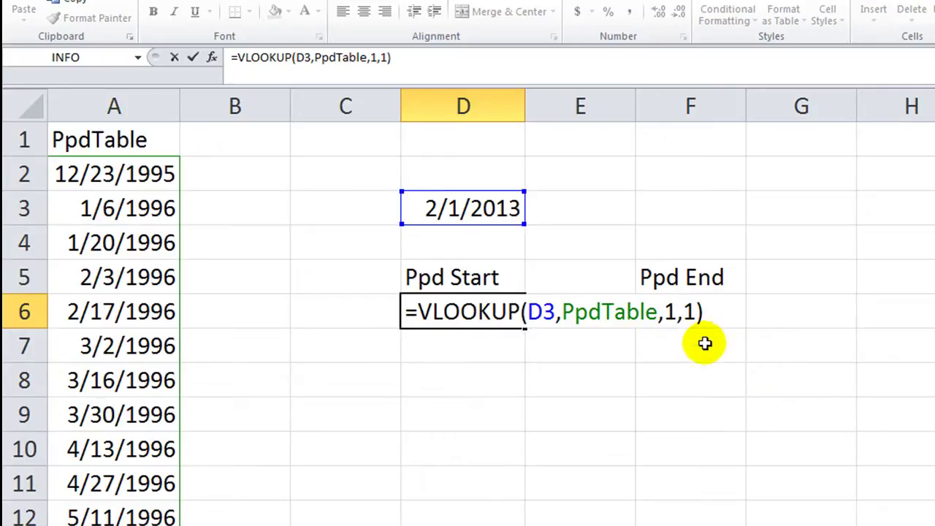
pyautogui.press('Return')
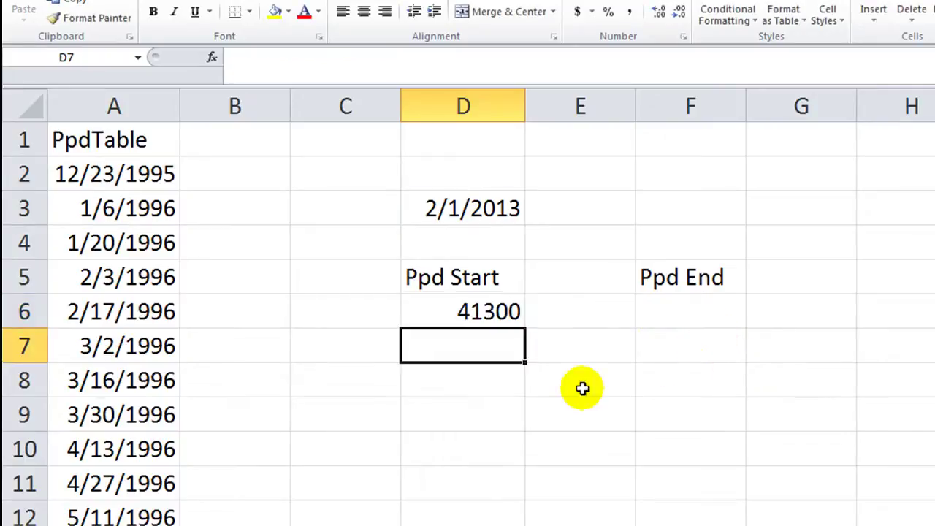
# Format cells D6 and F6 as dates in the 3/14/2001 style.
pyautogui.click(481, 312)
pyautogui.click(479, 312)
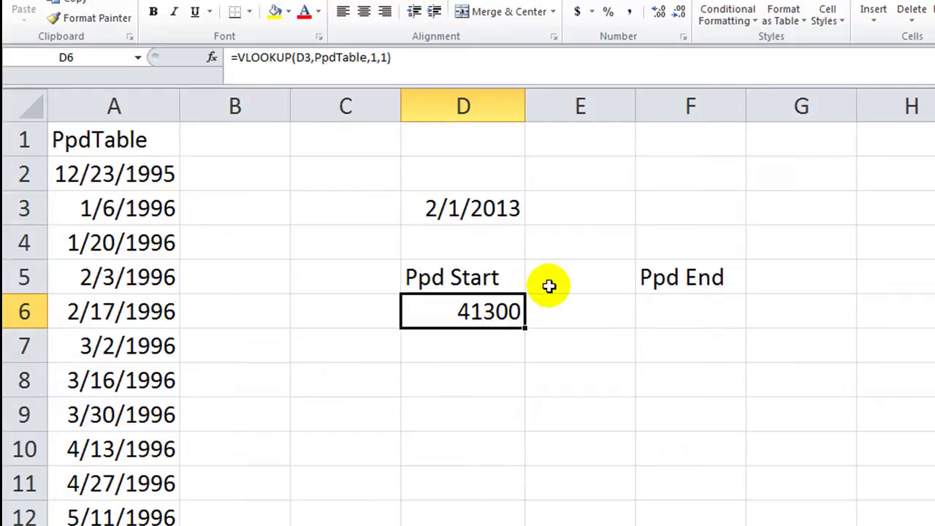
pyautogui.keyDown('ctrl'); pyautogui.click(691, 310); pyautogui.keyUp('ctrl')
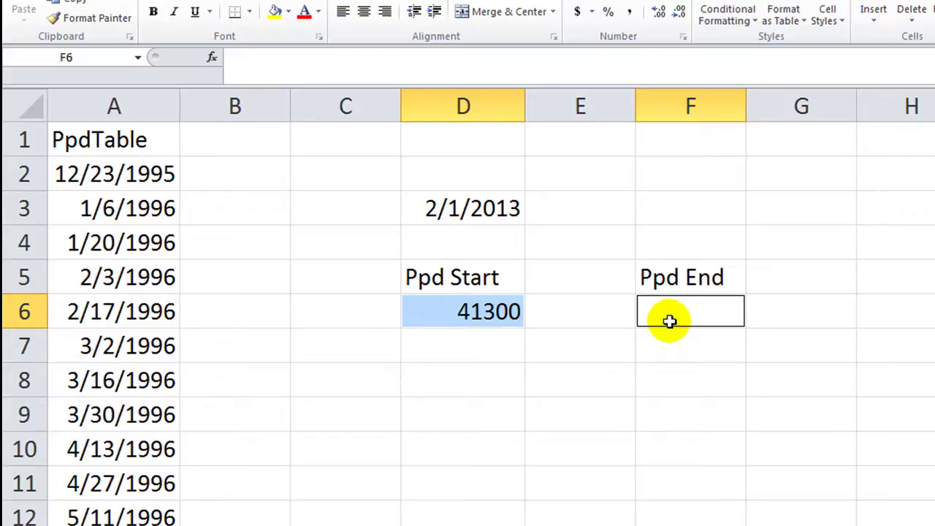
pyautogui.hotkey('ctrl', '1')
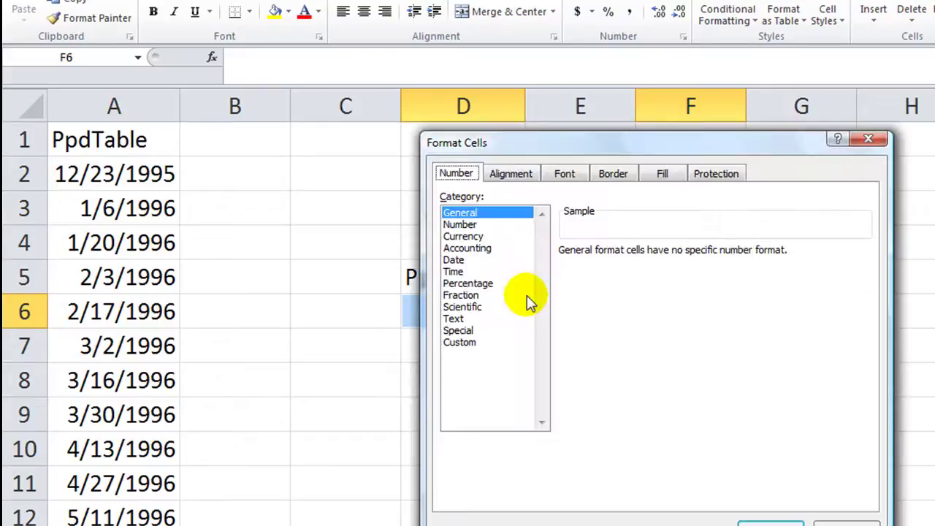
pyautogui.click(456, 260)
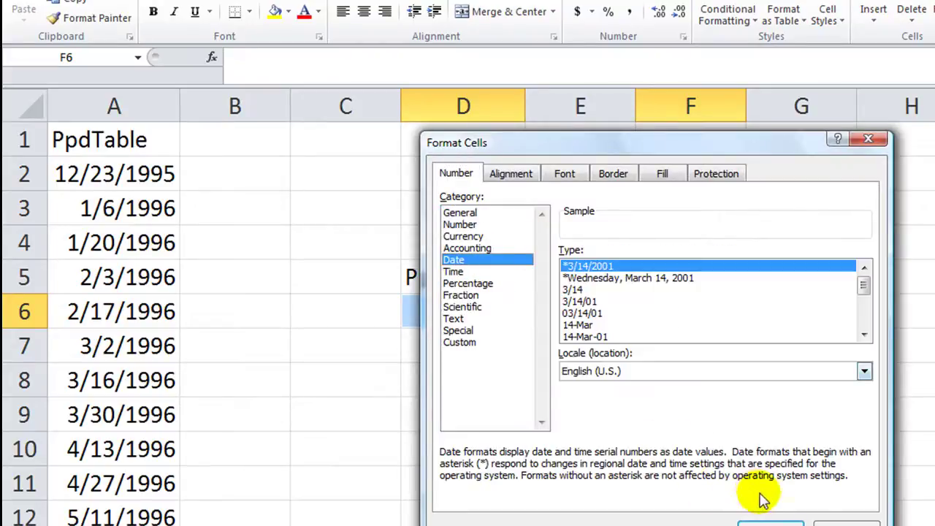
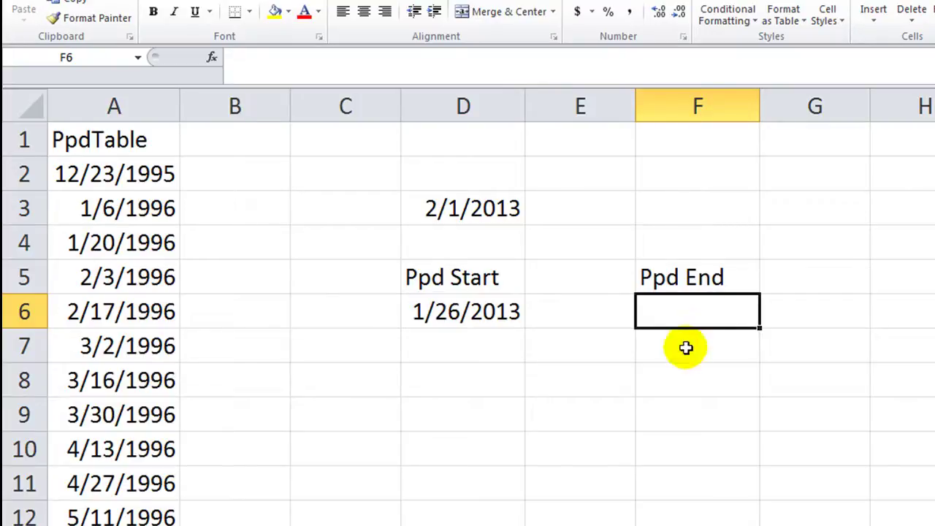
# Move the Ppd End heading from F5 to E5, beside Ppd Start.
pyautogui.moveTo(661, 281); pyautogui.dragTo(606, 296)
pyautogui.click(585, 424)
pyautogui.click(596, 373)
# Enter the formula =D6+14 in E6 under Ppd End.
pyautogui.click(591, 314)
pyautogui.write('=')
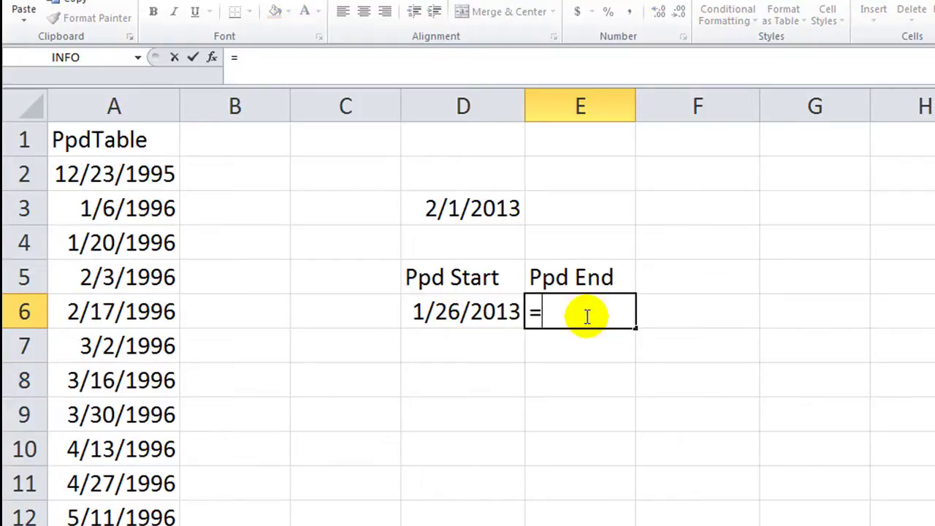
pyautogui.press('Left')
pyautogui.write('+')
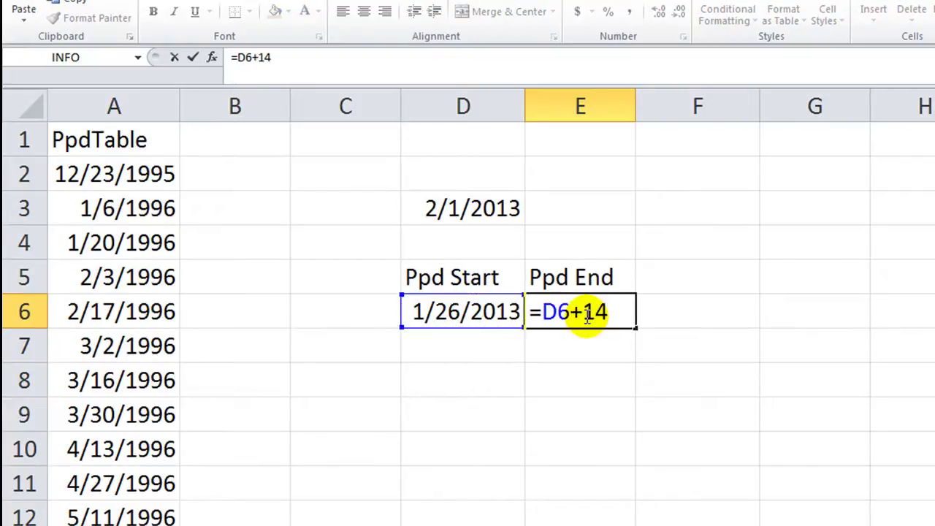
pyautogui.write('14')
pyautogui.press('Return')
# Change the Ppd End formula in E6 to =D6+13.
pyautogui.click(588, 312)
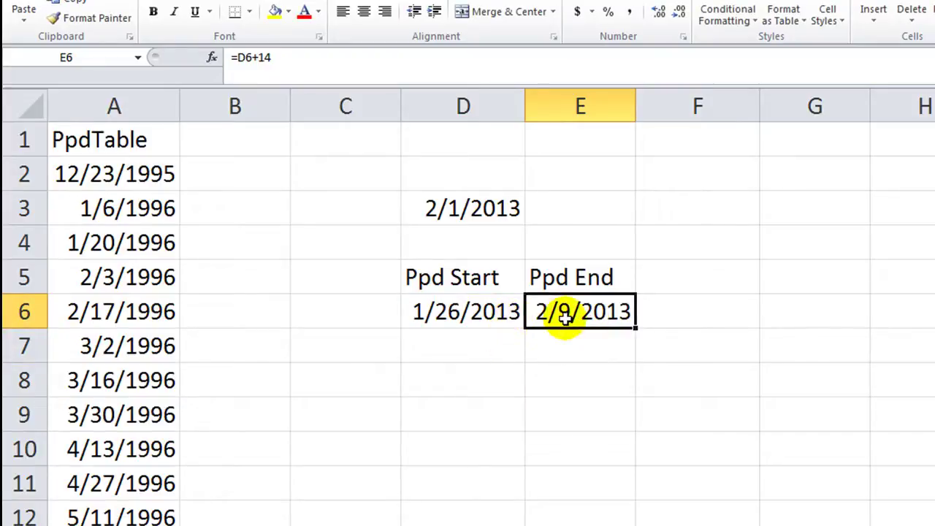
pyautogui.click(290, 57)
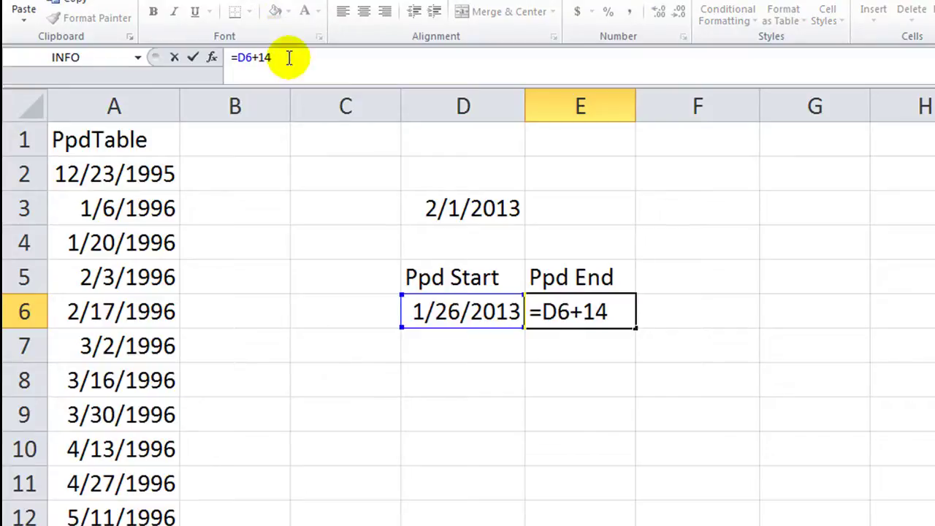
pyautogui.write('3')
pyautogui.press('Return')
pyautogui.click(442, 312)
pyautogui.click(566, 311)
# Repeat the start and end dates one row below by entering =D6 in D7 and =E6 in E7.
pyautogui.click(482, 353)
pyautogui.write('=')
pyautogui.press('Up')
pyautogui.press('Tab')
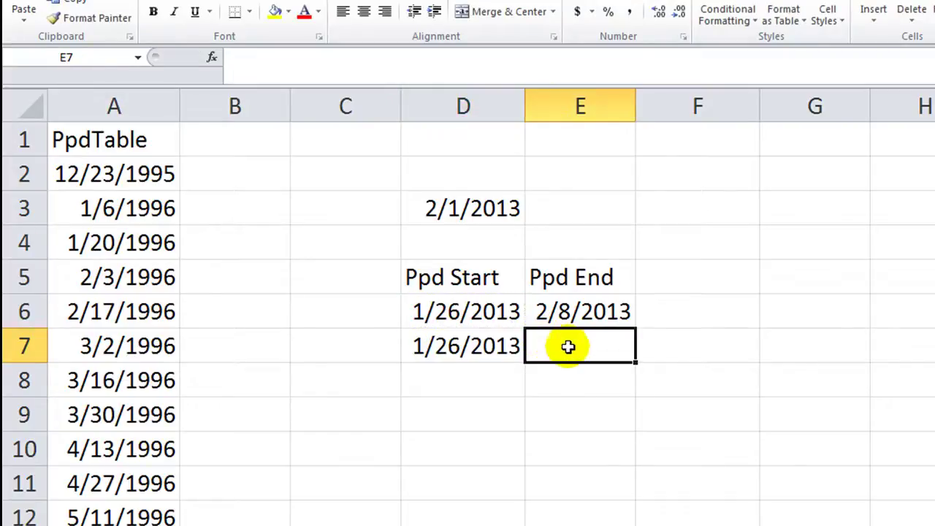
pyautogui.click(569, 346)
pyautogui.write('=')
pyautogui.press('Up')
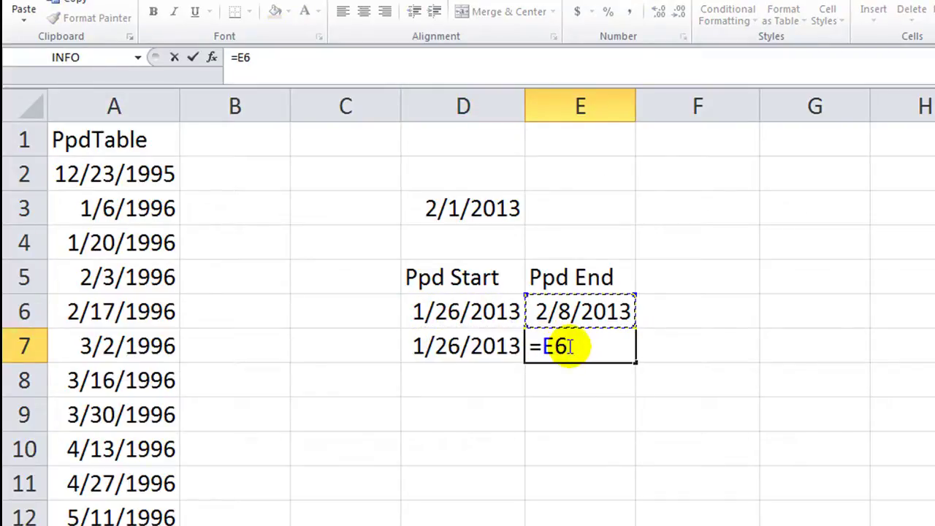
pyautogui.press('Return')
# Apply the custom number format dddd to D7:E7 to show the weekday names, and check both cells against the date in D3.
pyautogui.moveTo(455, 340); pyautogui.dragTo(537, 336)
pyautogui.hotkey('ctrl', '1')
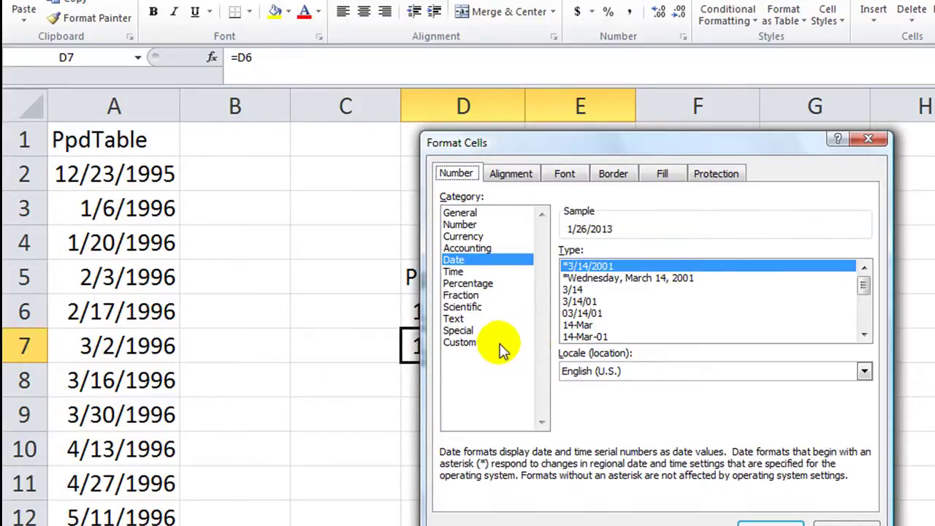
pyautogui.click(500, 343)
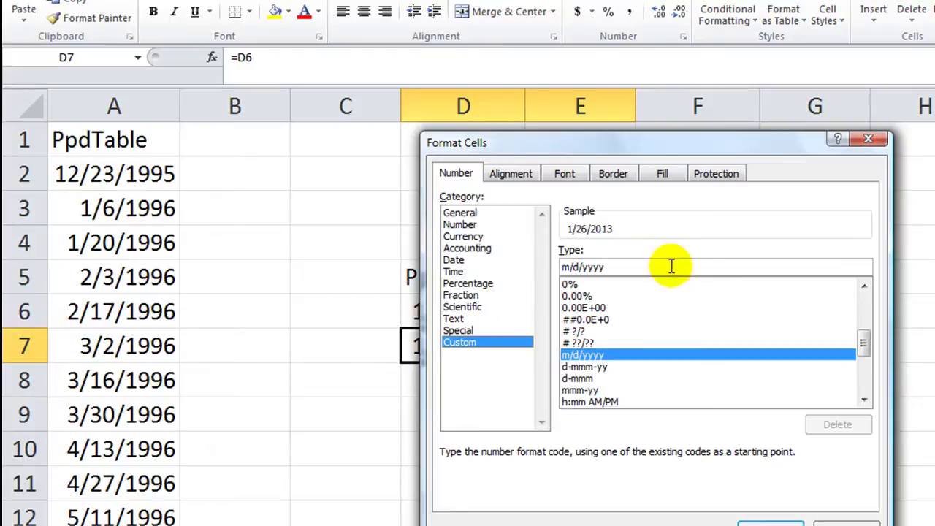
pyautogui.moveTo(659, 265); pyautogui.dragTo(504, 266)
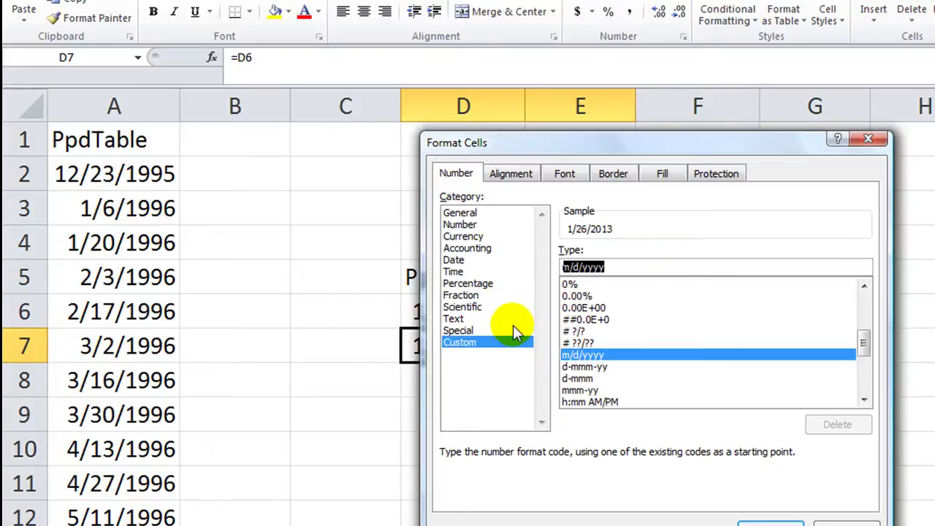
pyautogui.write('d')
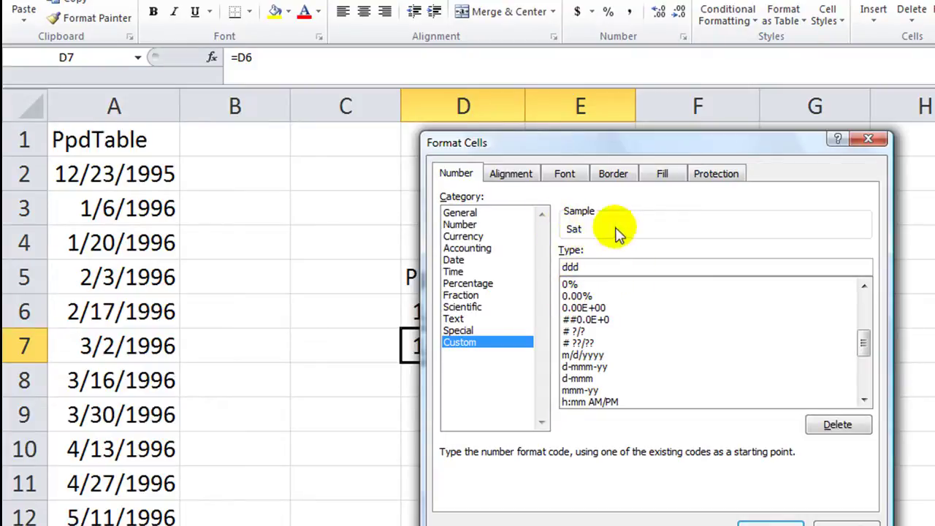
pyautogui.write('d')
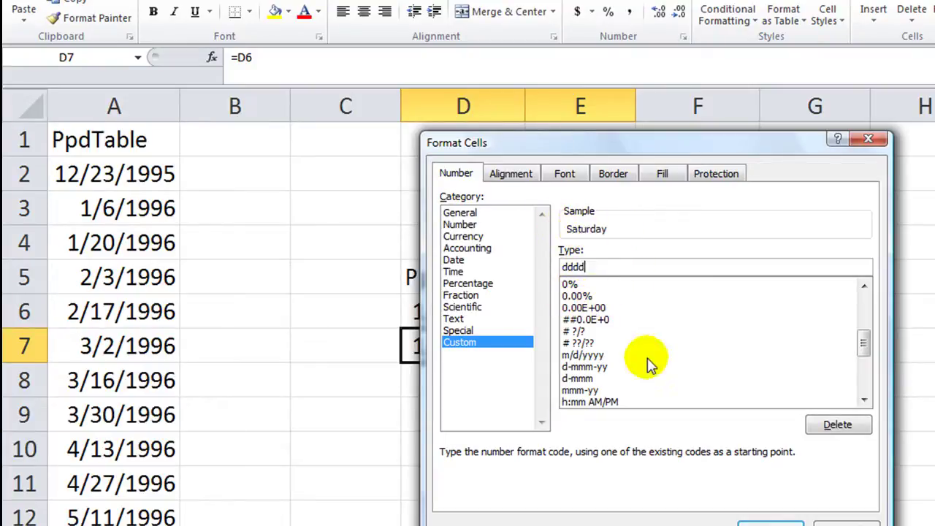
pyautogui.click(770, 523)
pyautogui.click(697, 522)
pyautogui.click(476, 355)
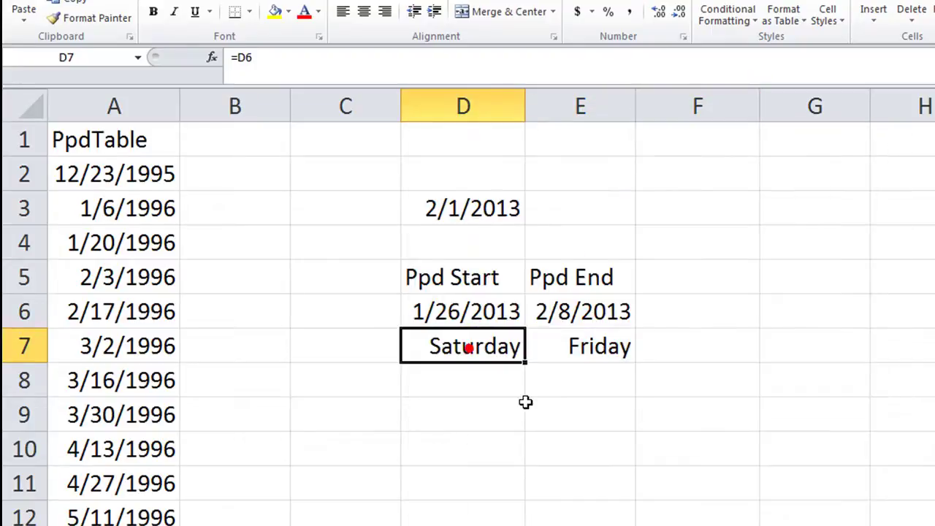
pyautogui.click(575, 355)
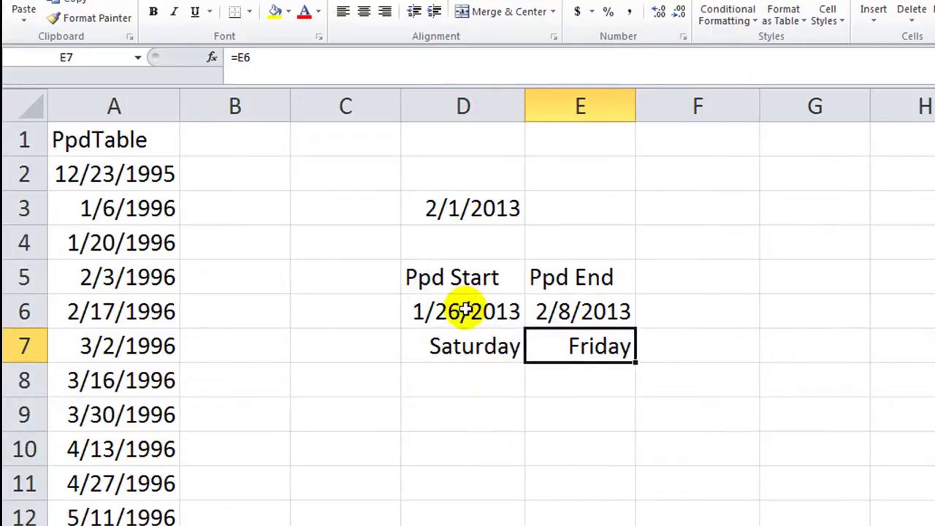
pyautogui.click(472, 198)
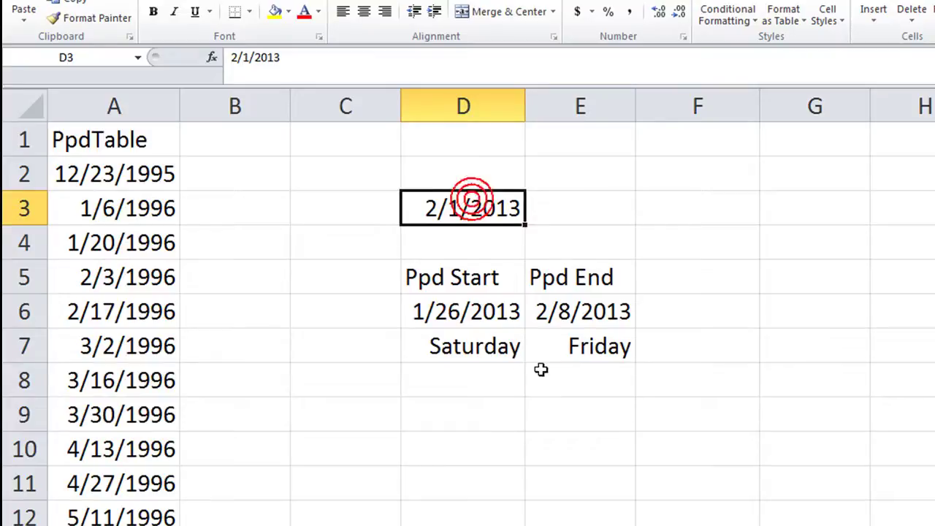
# Test the lookup with the date 12/25/1995 in D3, widening column D to fit the full dates.
pyautogui.write('12')
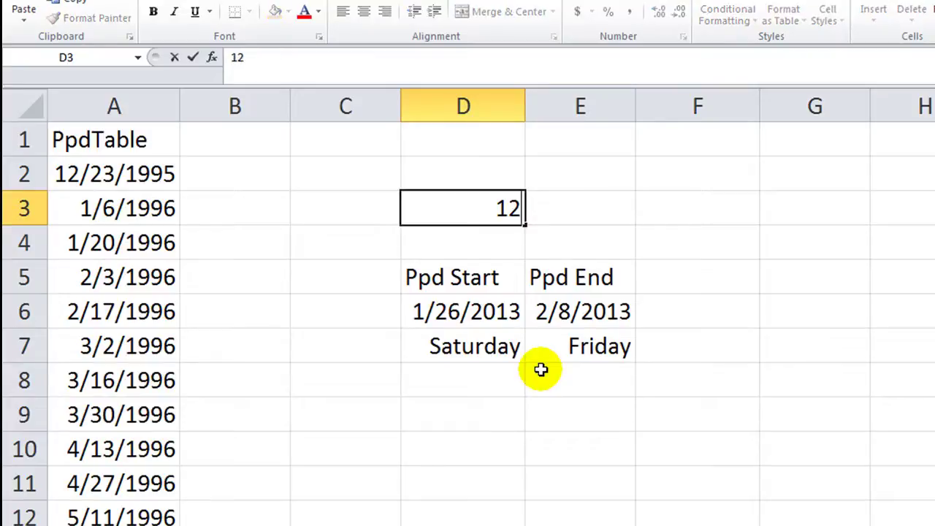
pyautogui.write('/25/1995')
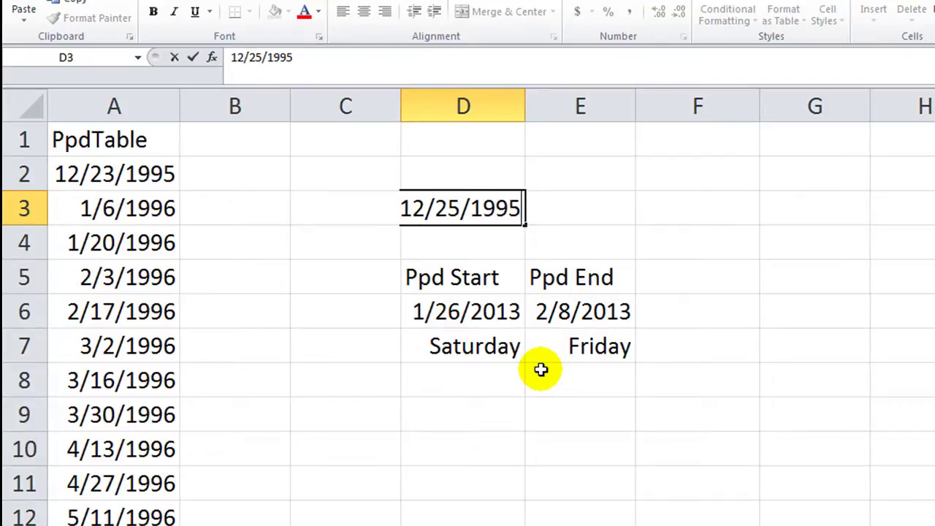
pyautogui.press('Return')
pyautogui.moveTo(525, 117); pyautogui.dragTo(548, 118)
pyautogui.click(513, 447)
pyautogui.click(443, 316)
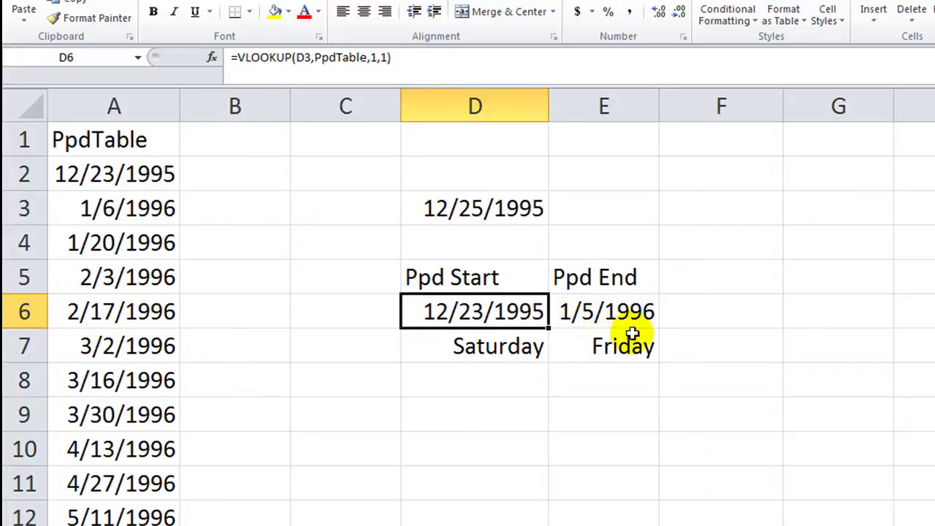
pyautogui.click(627, 340)
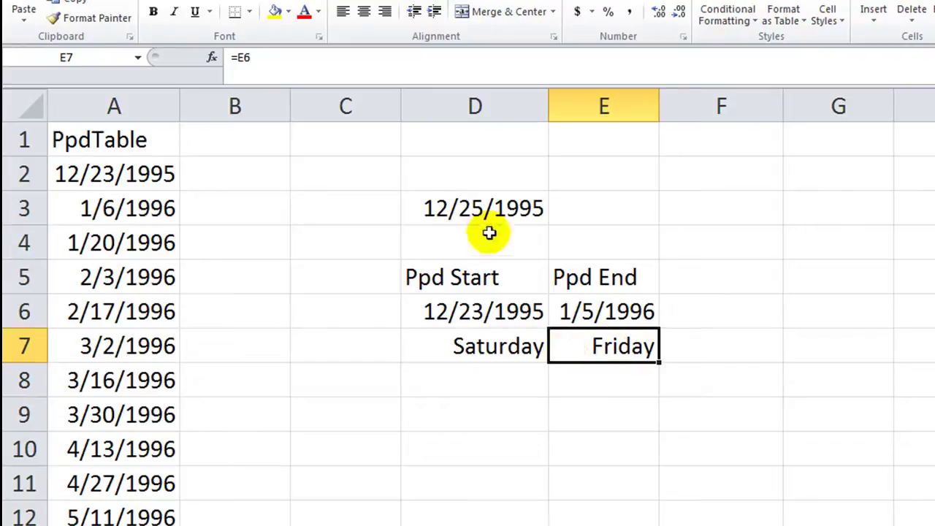
# Set the lookup date in D3 to 5/12/2013 and widen column E to fit the full end date.
pyautogui.click(486, 208)
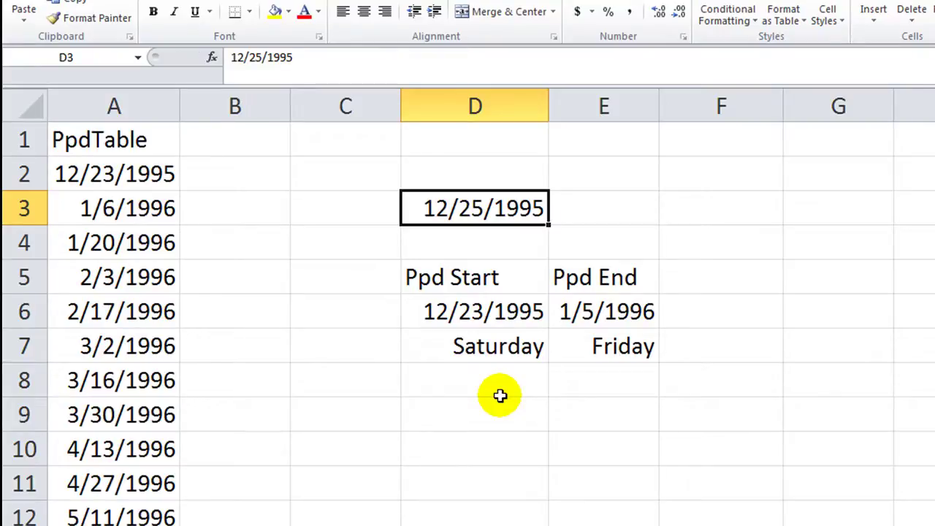
pyautogui.write('5/')
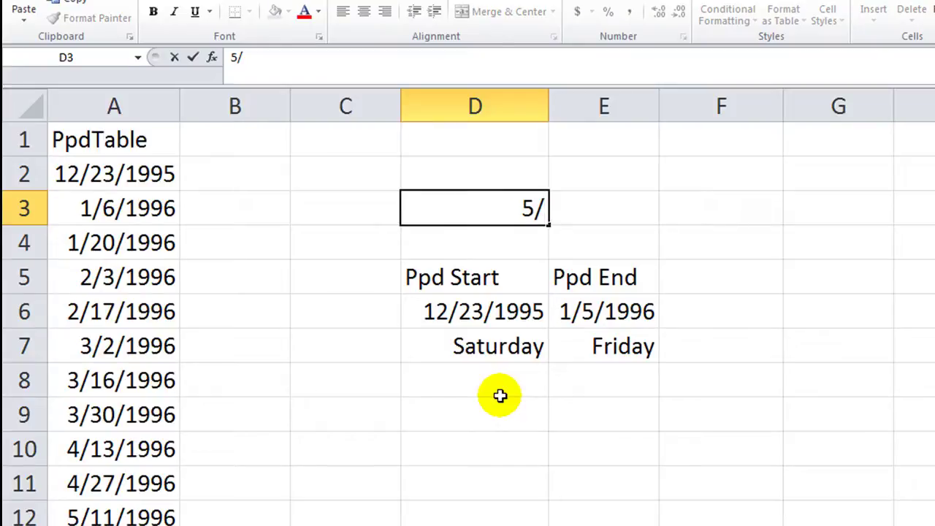
pyautogui.write('12/')
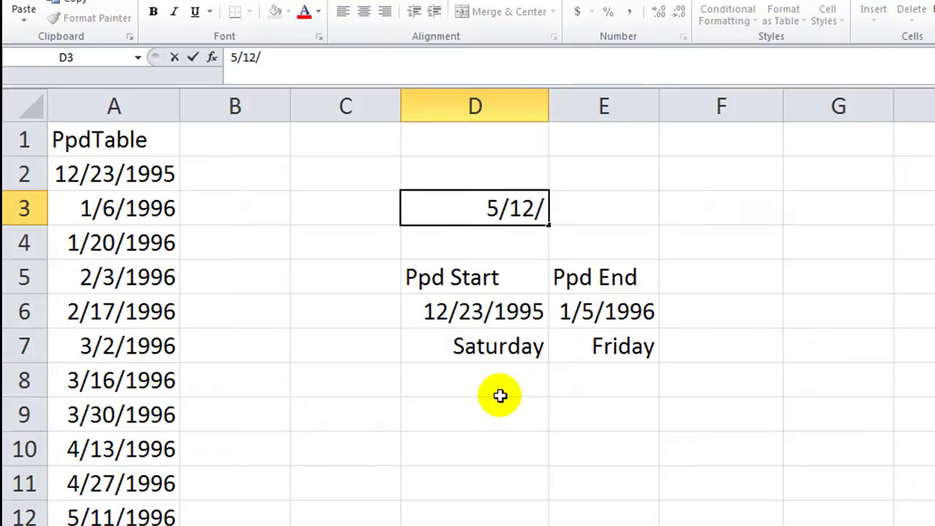
pyautogui.write('2013')
pyautogui.press('Return')
pyautogui.moveTo(651, 103); pyautogui.dragTo(693, 106)
# Examine the pay period start and end dates and their weekdays in D6:E7 against the date in D3.
pyautogui.click(473, 314)
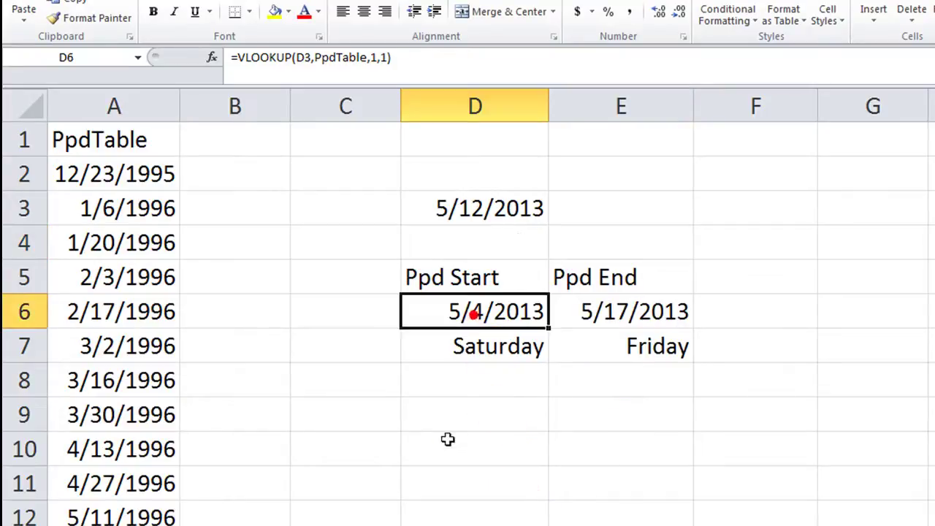
pyautogui.click(485, 211)
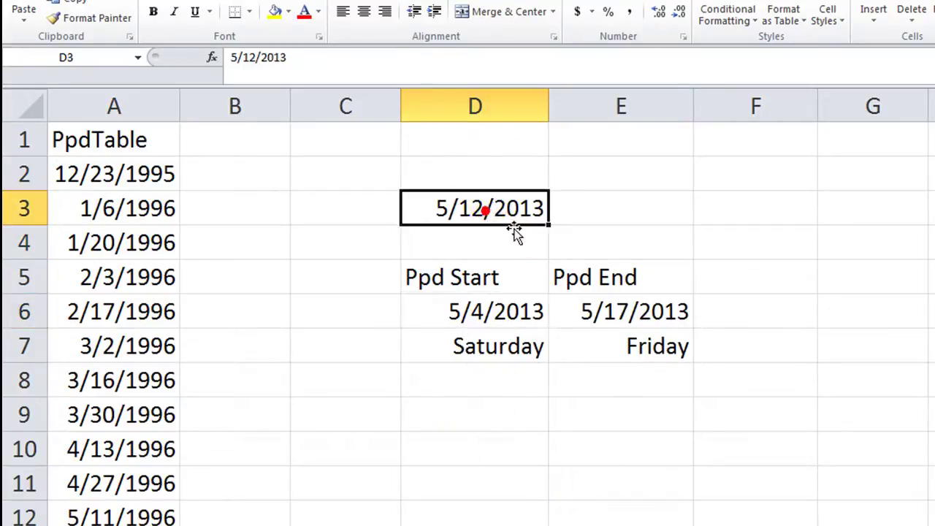
pyautogui.click(470, 314)
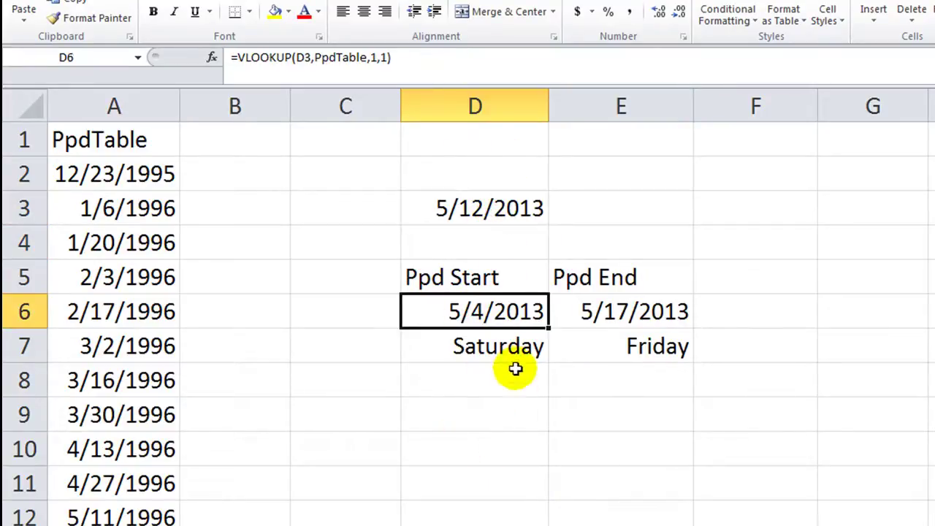
pyautogui.click(647, 312)
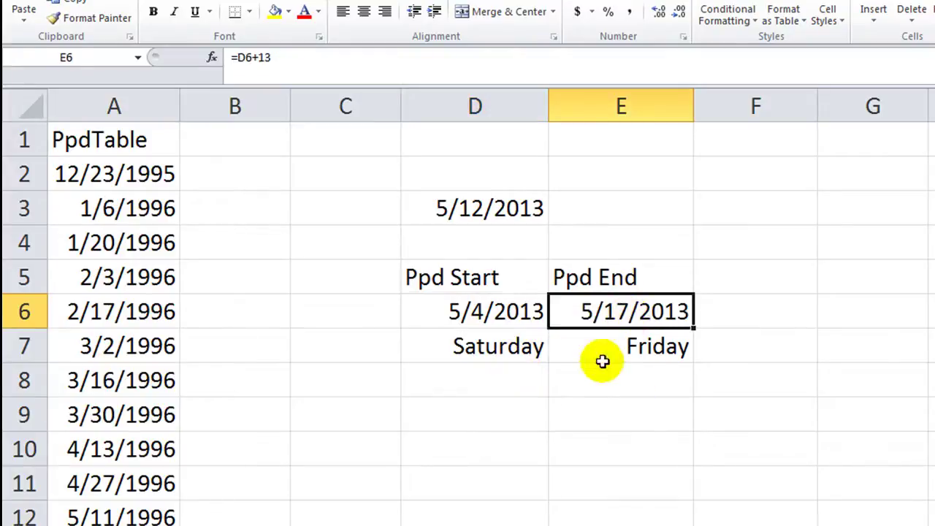
pyautogui.click(511, 349)
pyautogui.click(590, 352)
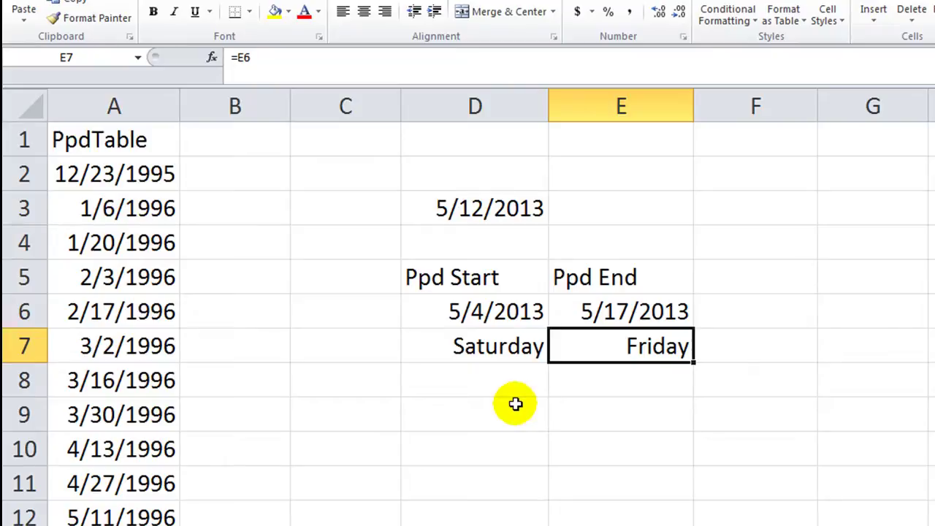
pyautogui.click(485, 457)
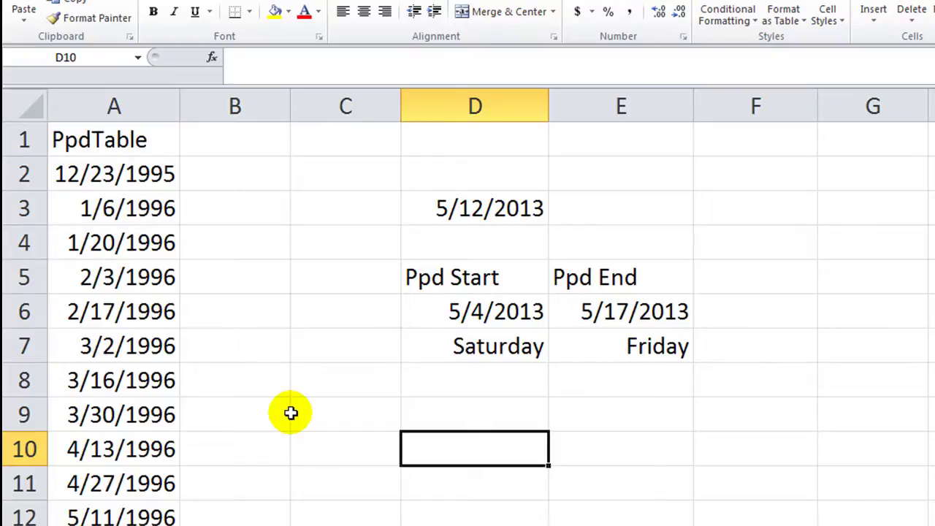
pyautogui.click(480, 209)
pyautogui.click(478, 312)
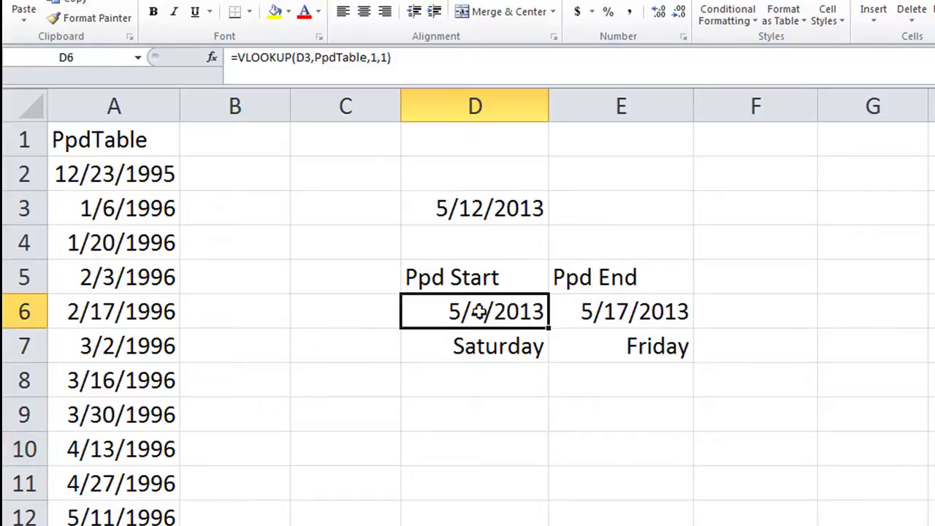
pyautogui.click(589, 311)
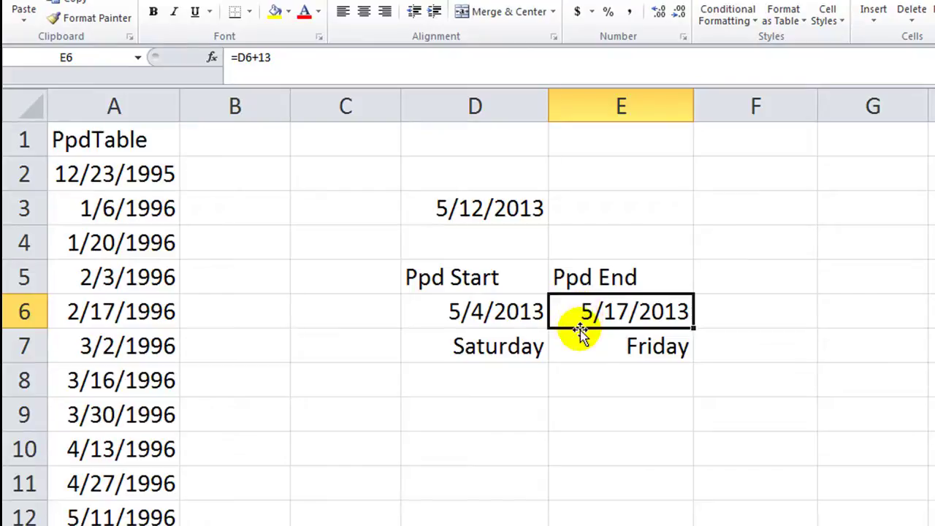
pyautogui.click(473, 208)
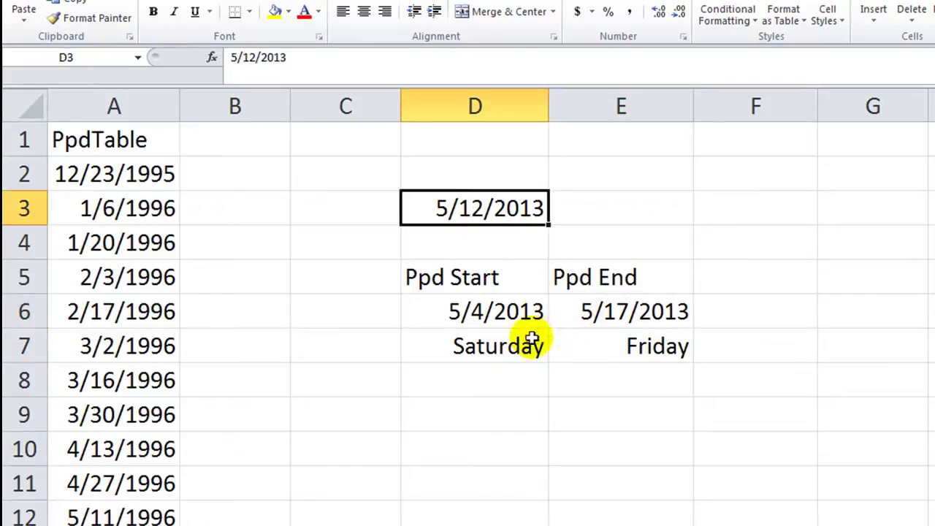